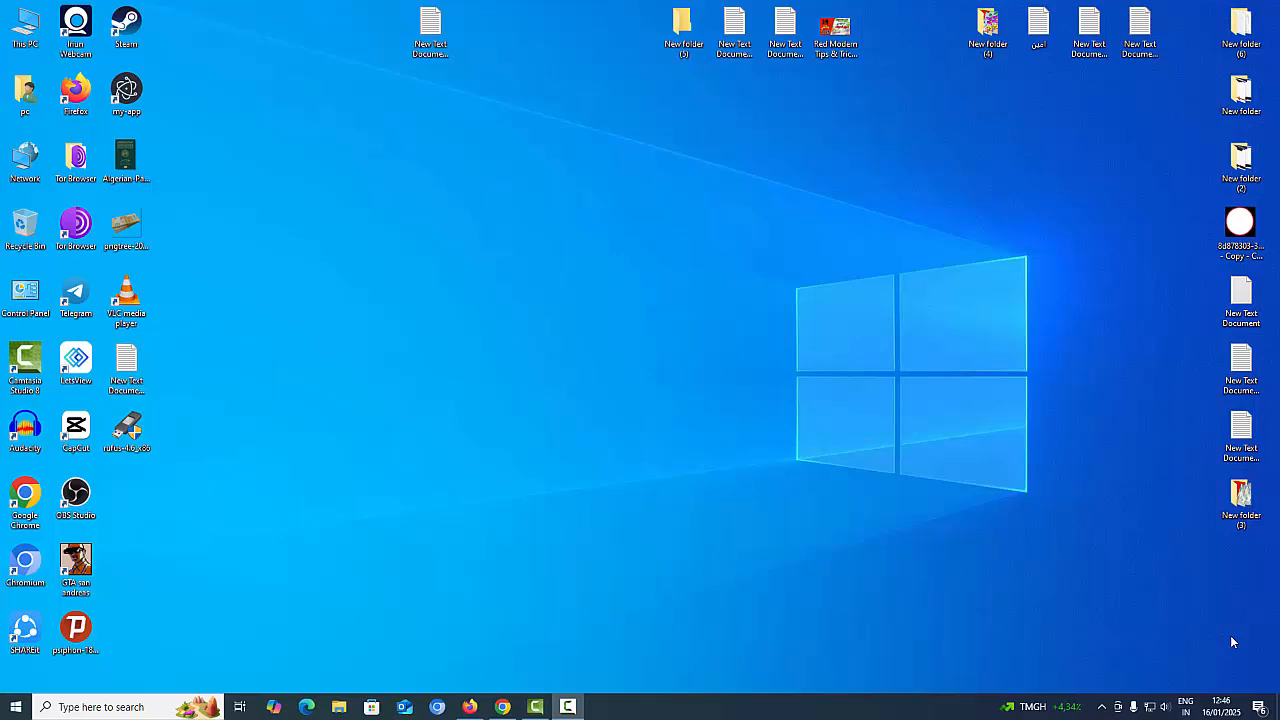
# Restore the Chrome window showing the Rufus homepage at rufus.ie/en
pyautogui.click(504, 707)
pyautogui.moveTo(550, 374); pyautogui.dragTo(410, 330)
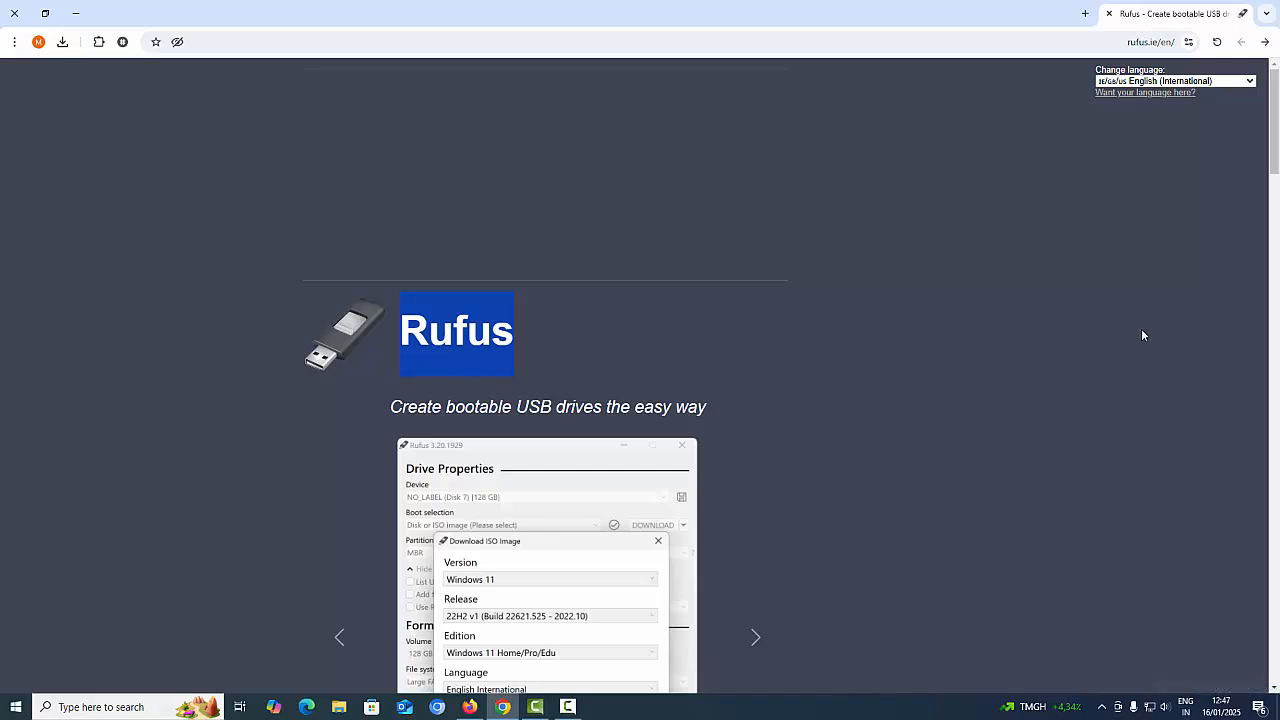
pyautogui.click(1225, 81)
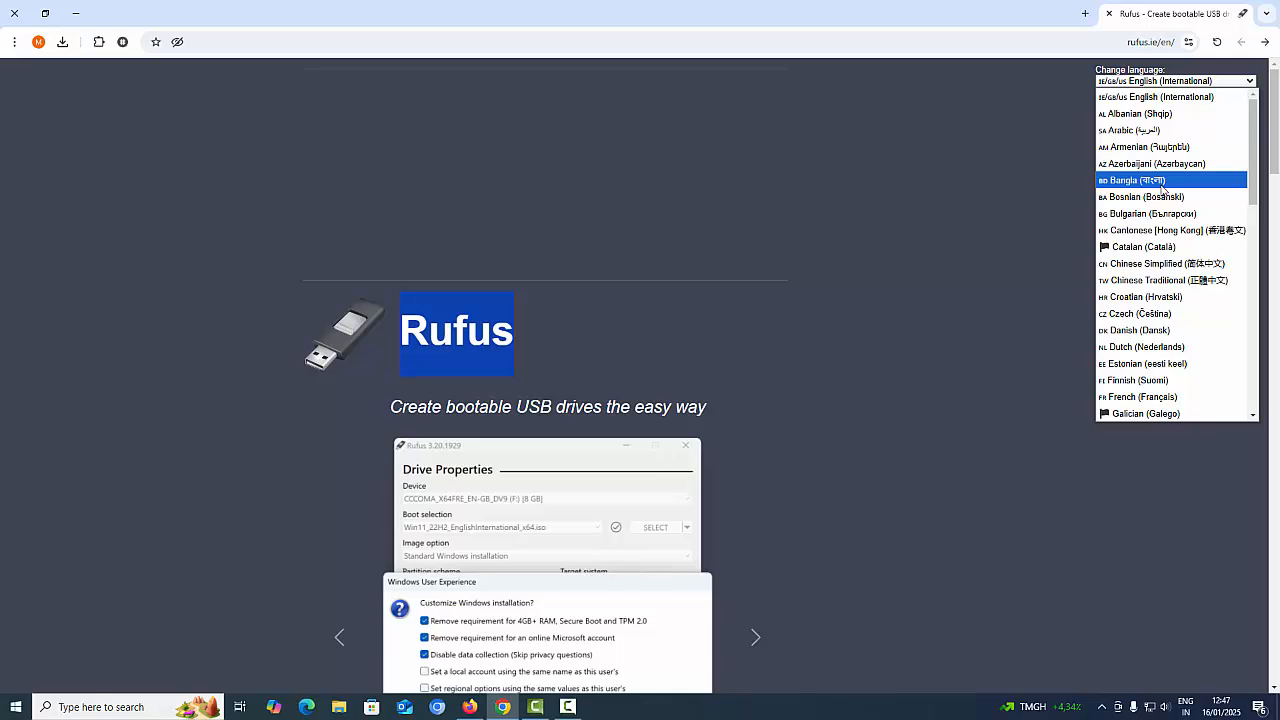
pyautogui.click(622, 367)
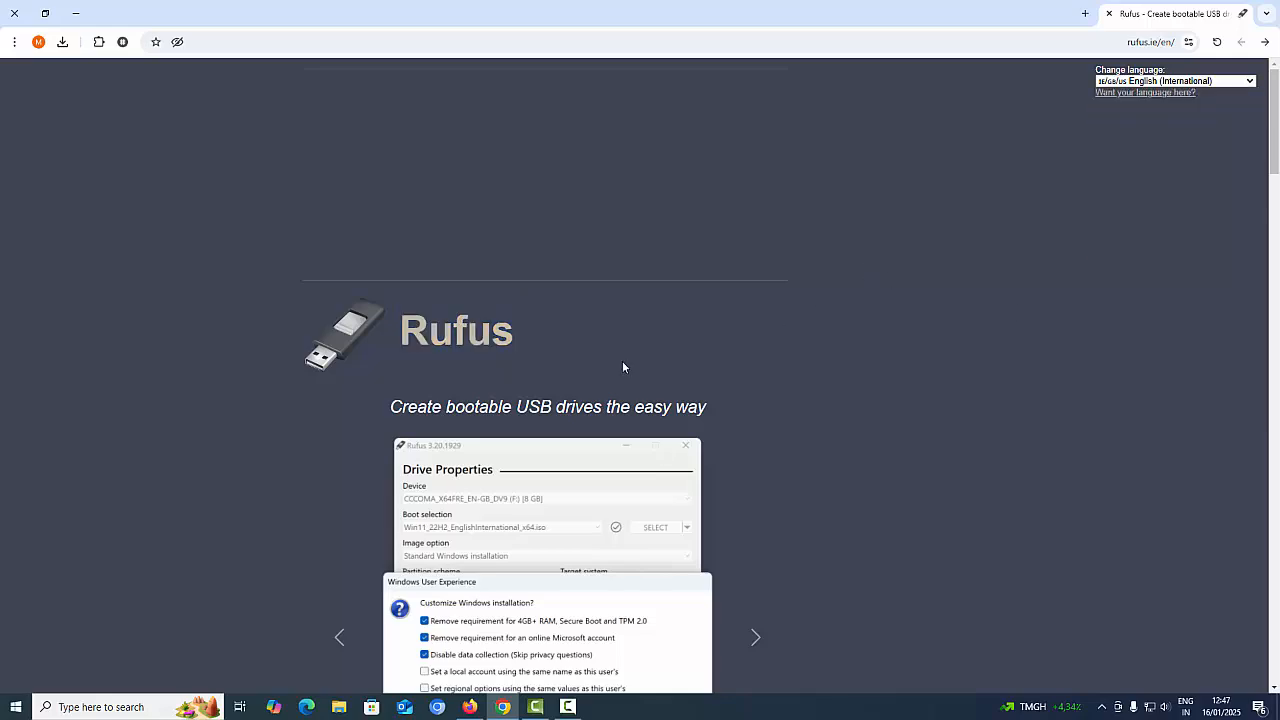
pyautogui.scroll(-10, 622, 367)
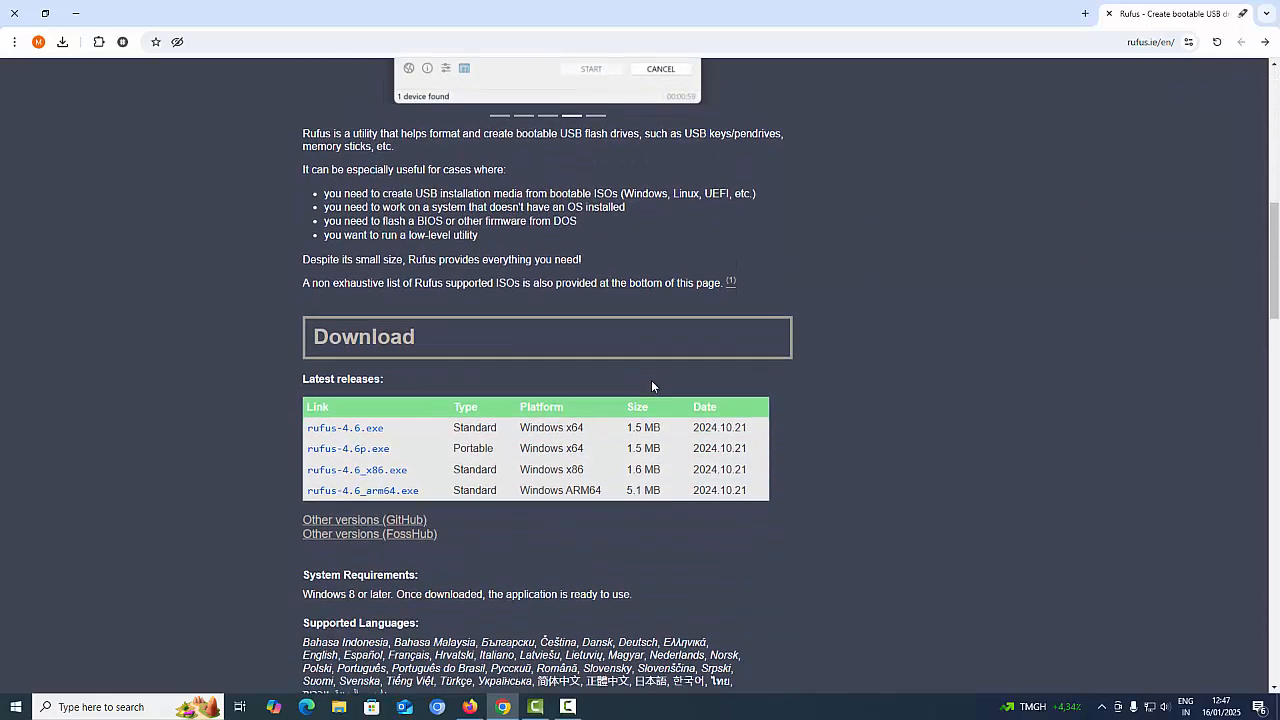
# Review the Latest releases rows, then download rufus-4.6_x86.exe
pyautogui.moveTo(446, 429); pyautogui.dragTo(765, 443)
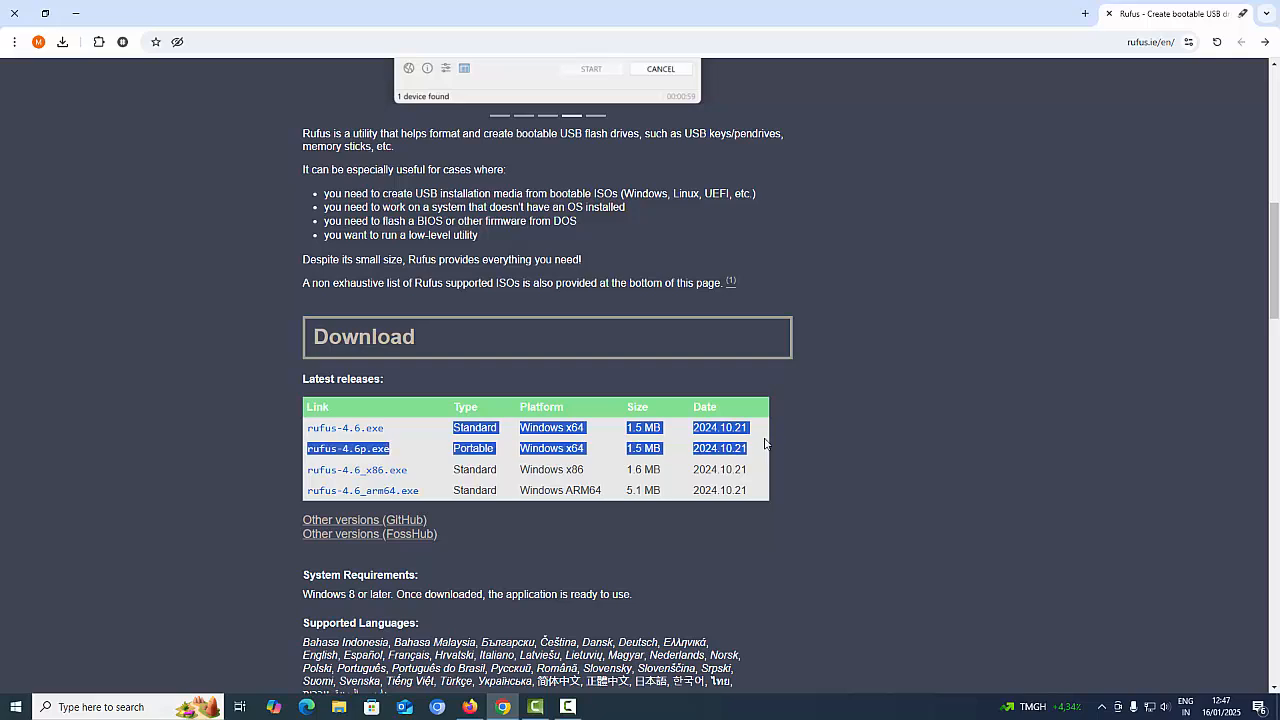
pyautogui.click(563, 449)
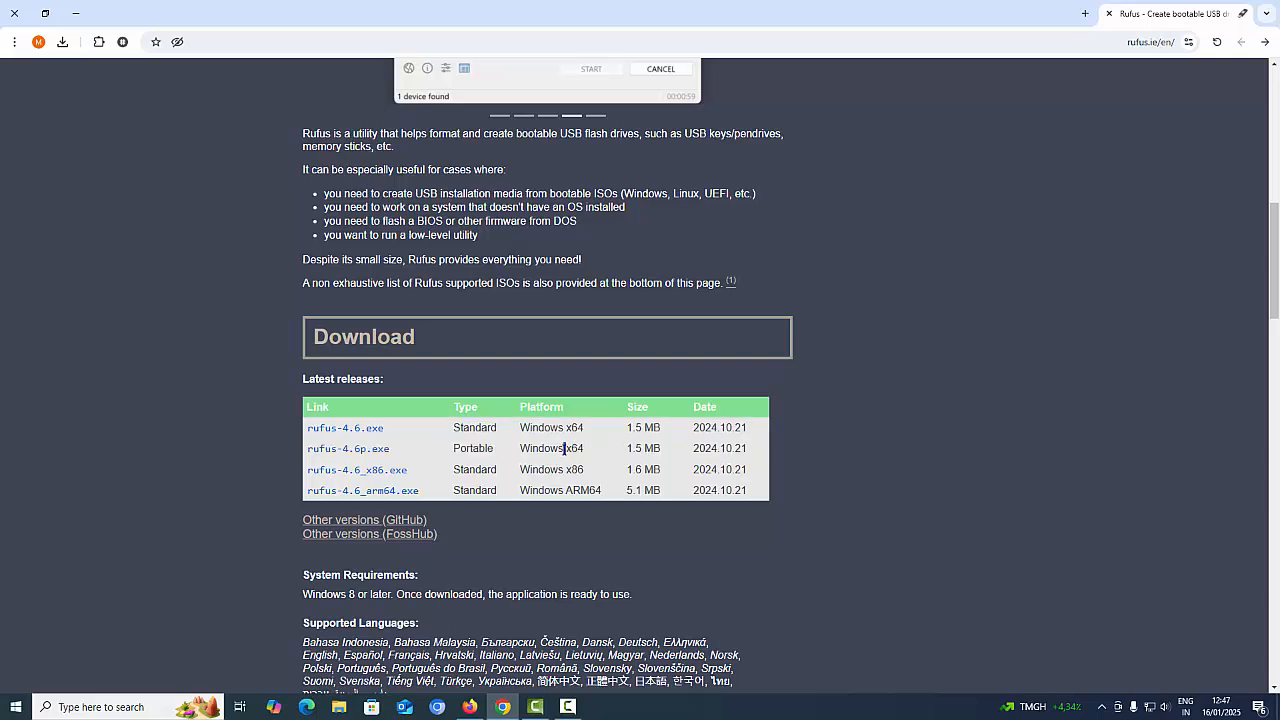
pyautogui.moveTo(585, 448); pyautogui.dragTo(723, 471)
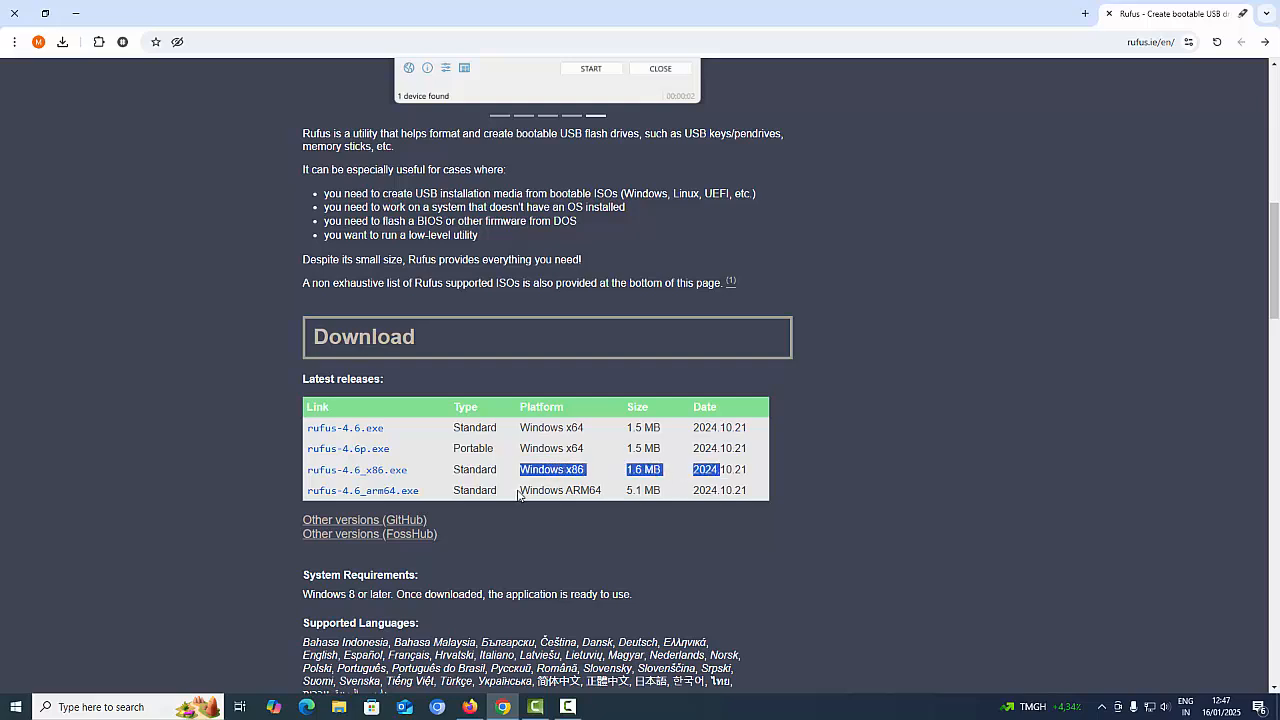
pyautogui.moveTo(518, 491); pyautogui.dragTo(733, 499)
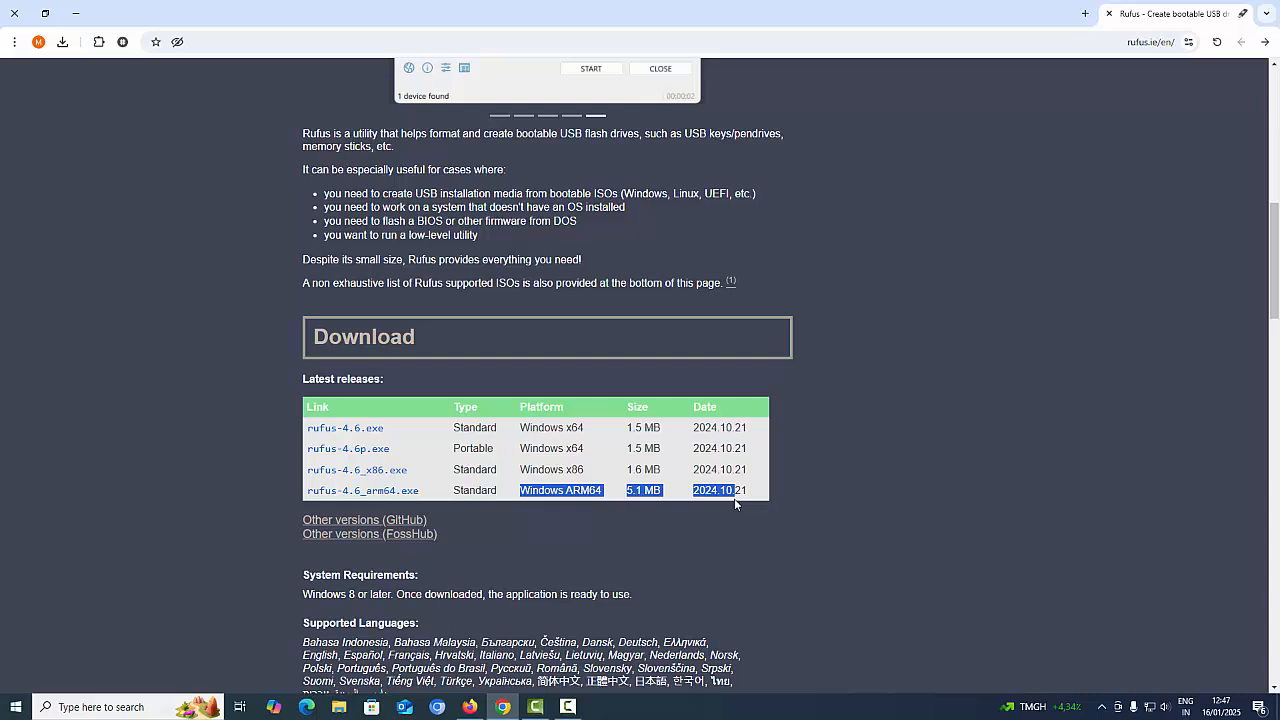
pyautogui.click(545, 472)
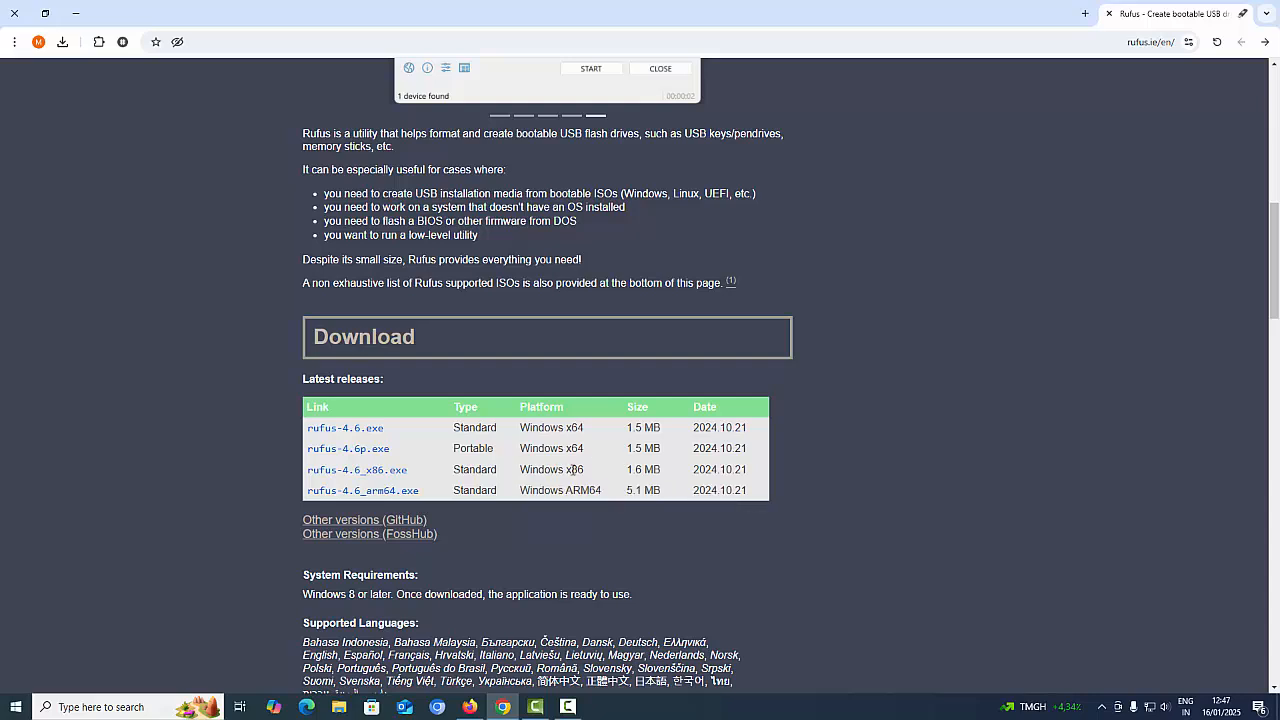
pyautogui.moveTo(635, 468)
pyautogui.mouseDown()
pyautogui.moveTo(738, 471)
pyautogui.moveTo(624, 467)
pyautogui.mouseUp()
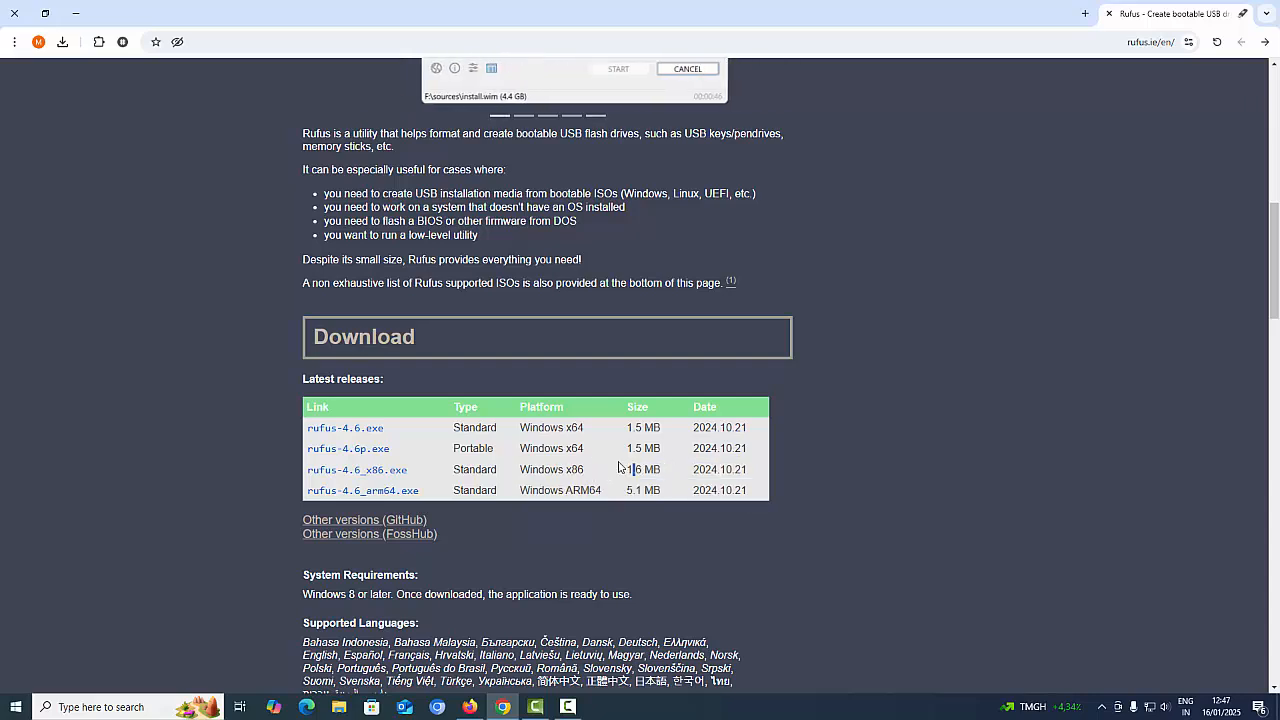
pyautogui.click(374, 490)
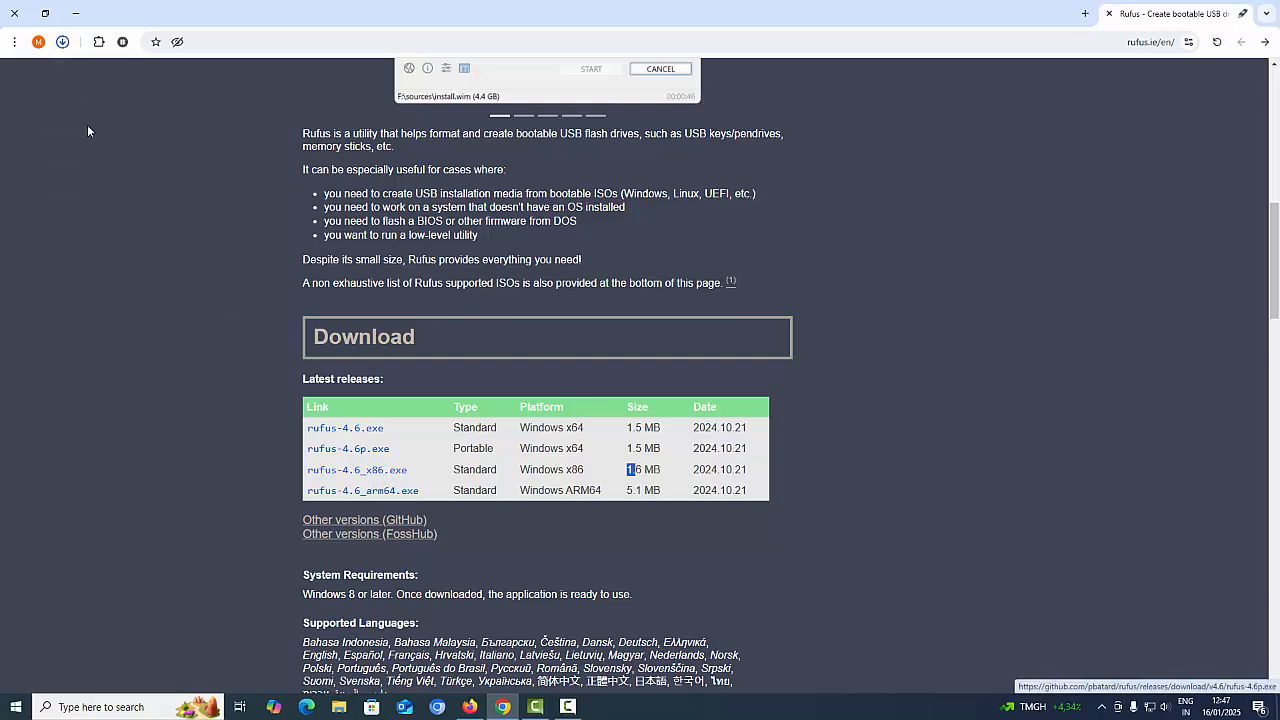
pyautogui.click(62, 43)
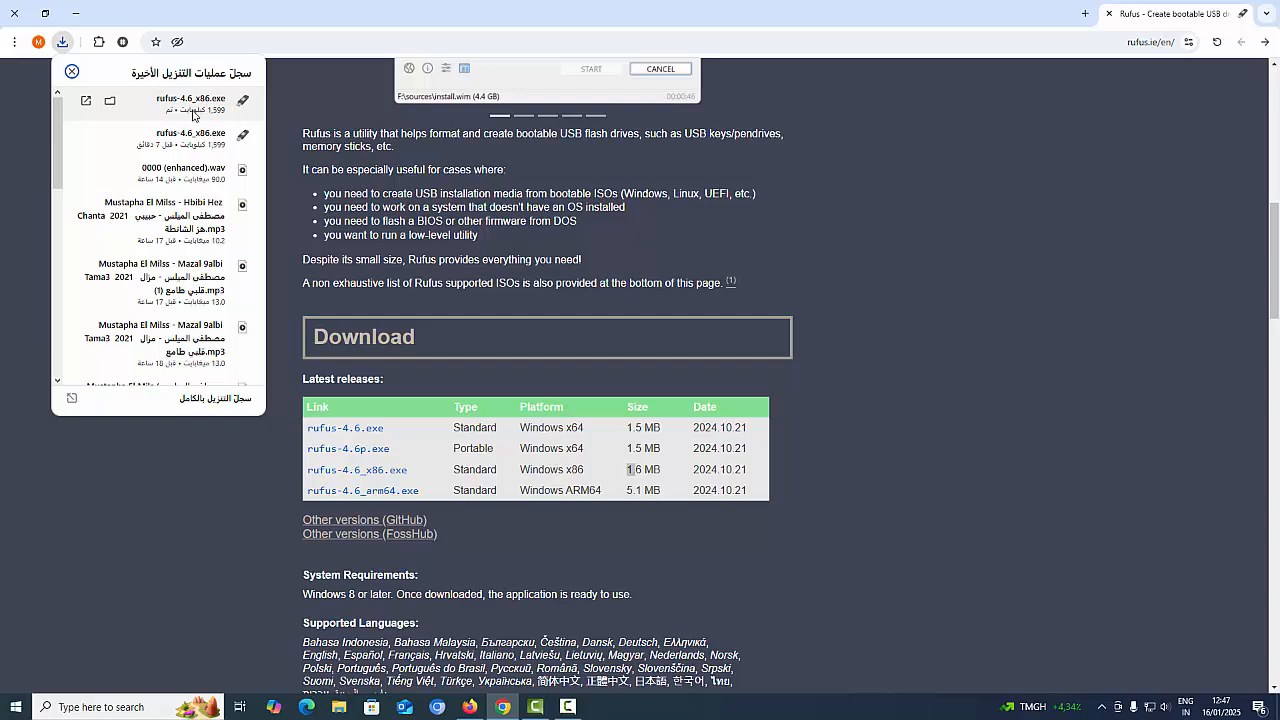
pyautogui.click(110, 101)
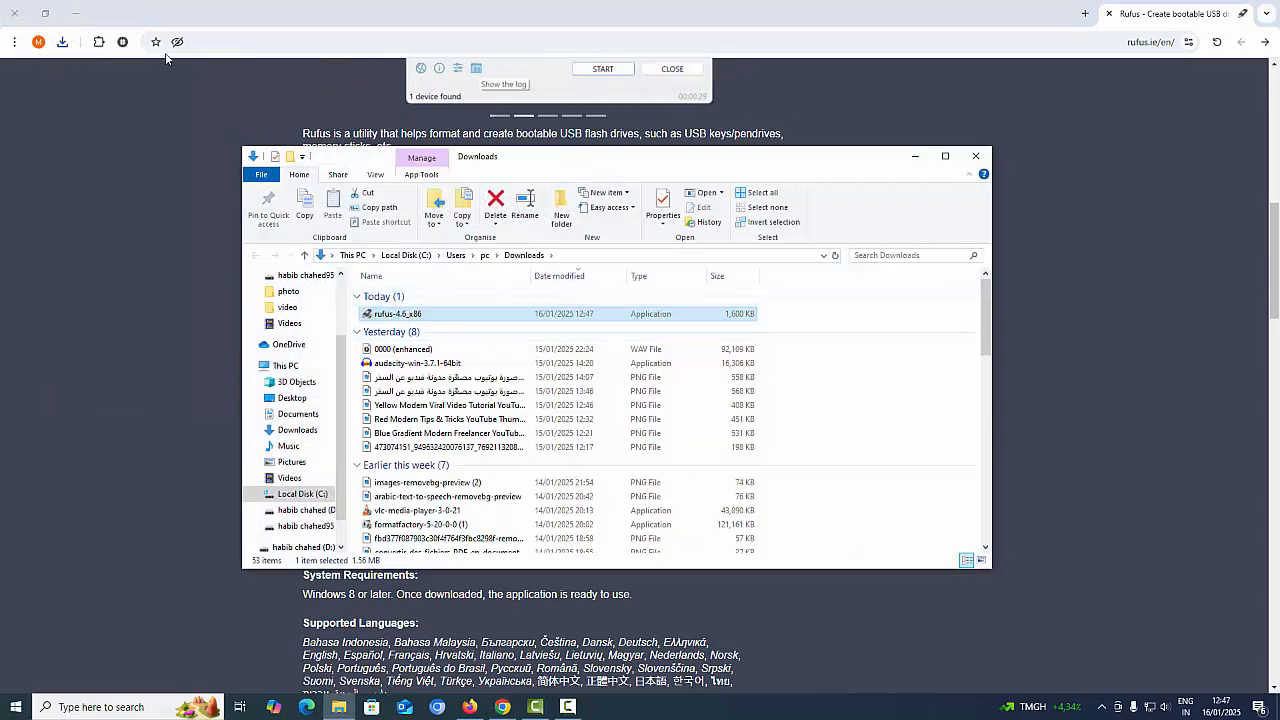
pyautogui.click(975, 158)
# Scroll to and highlight the Other versions links, then minimize Chrome to reveal the desktop
pyautogui.scroll(-3, 260, 295)
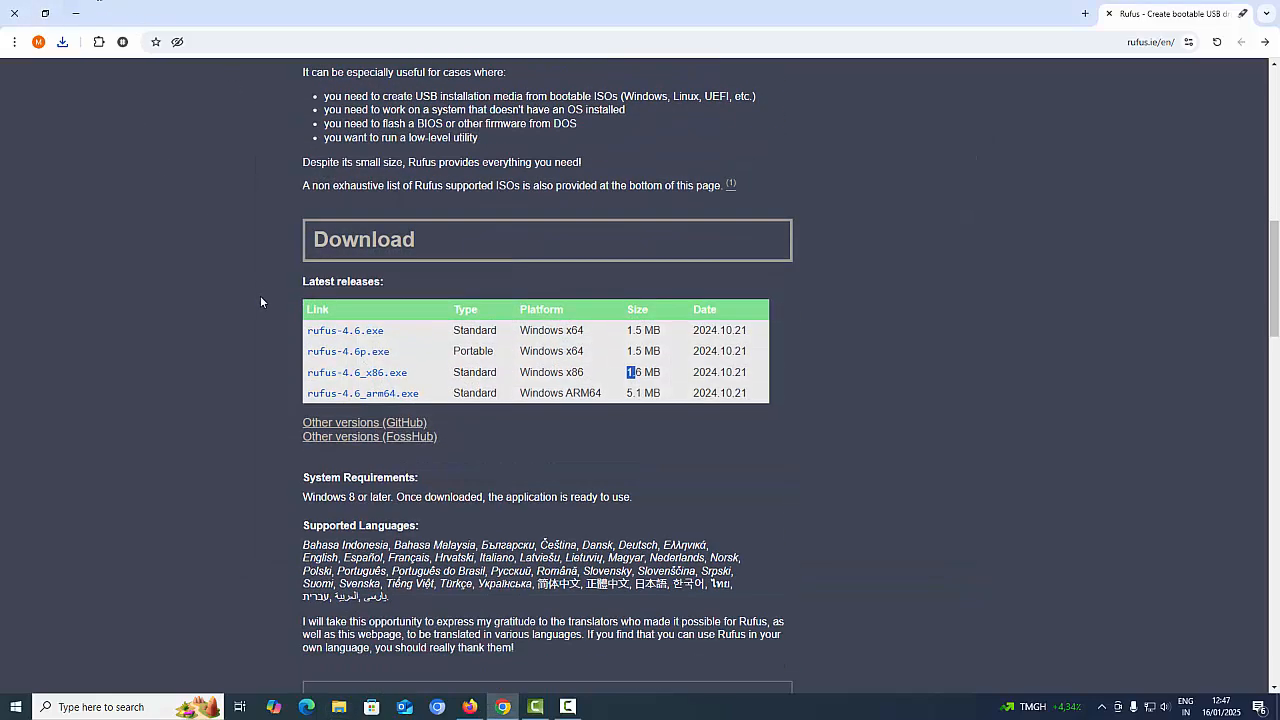
pyautogui.moveTo(440, 254); pyautogui.dragTo(316, 267)
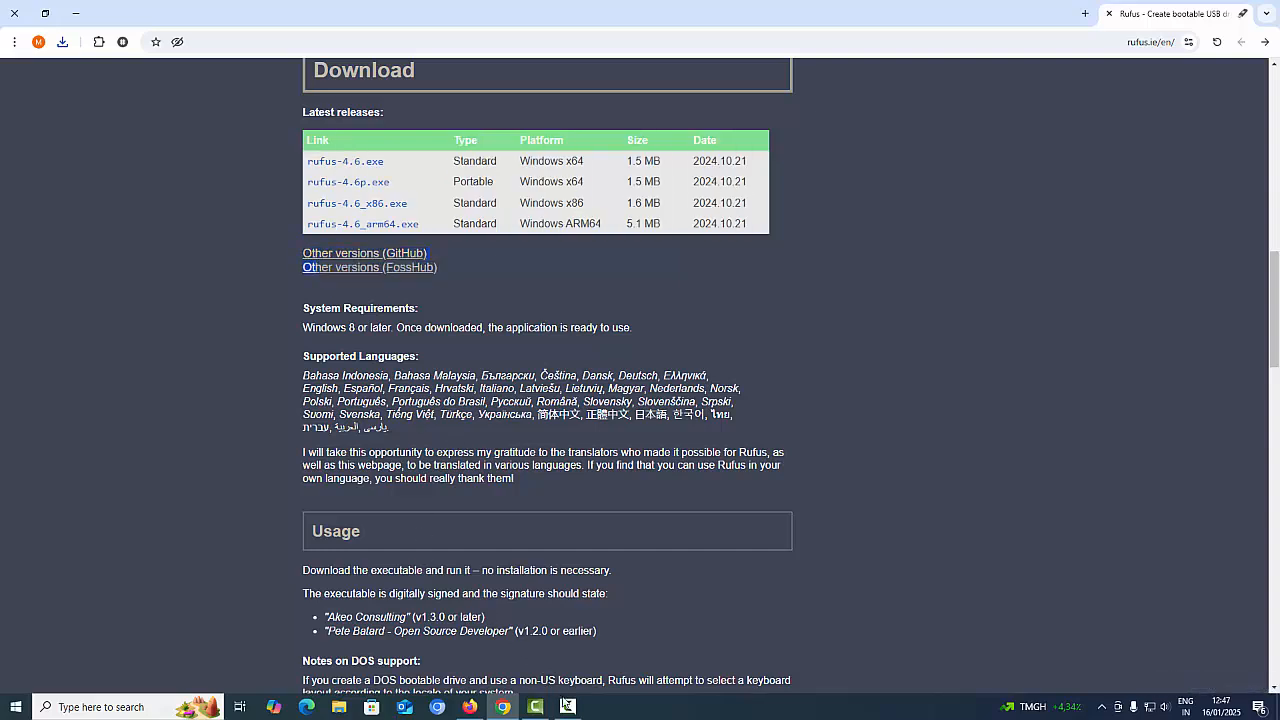
pyautogui.click(567, 707)
pyautogui.click(1216, 647)
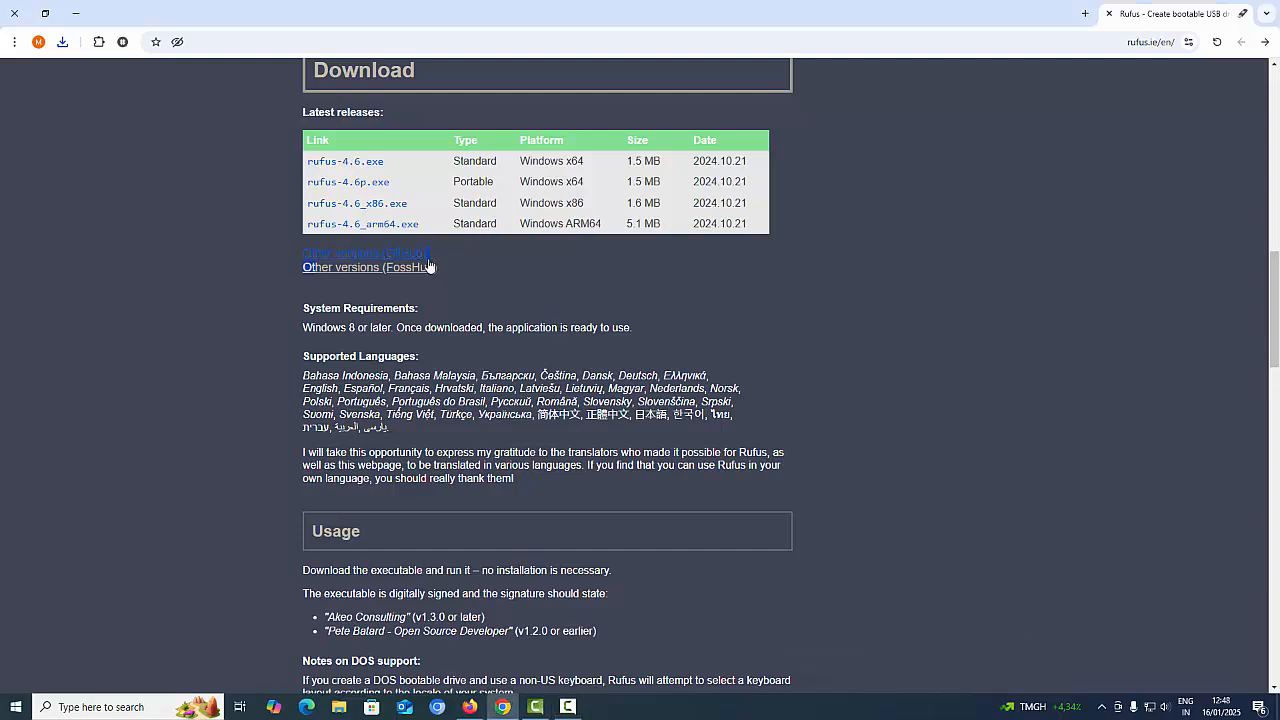
pyautogui.moveTo(280, 242); pyautogui.dragTo(484, 282)
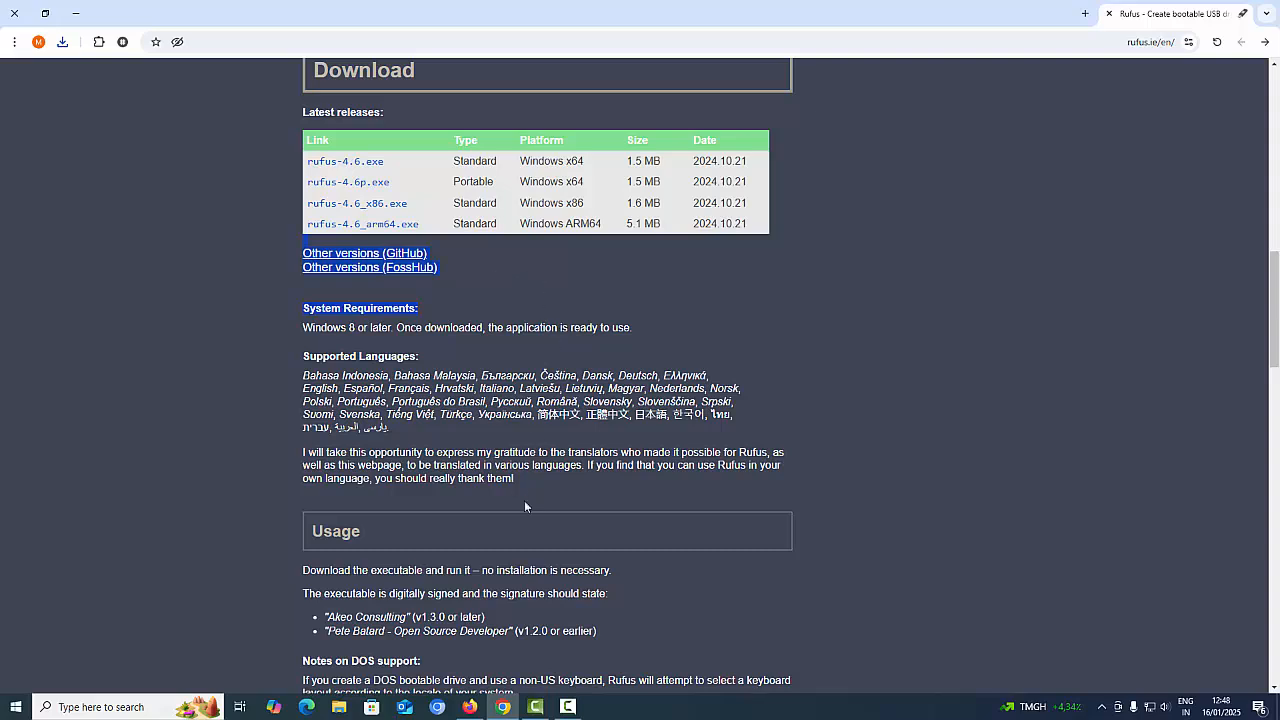
pyautogui.click(503, 706)
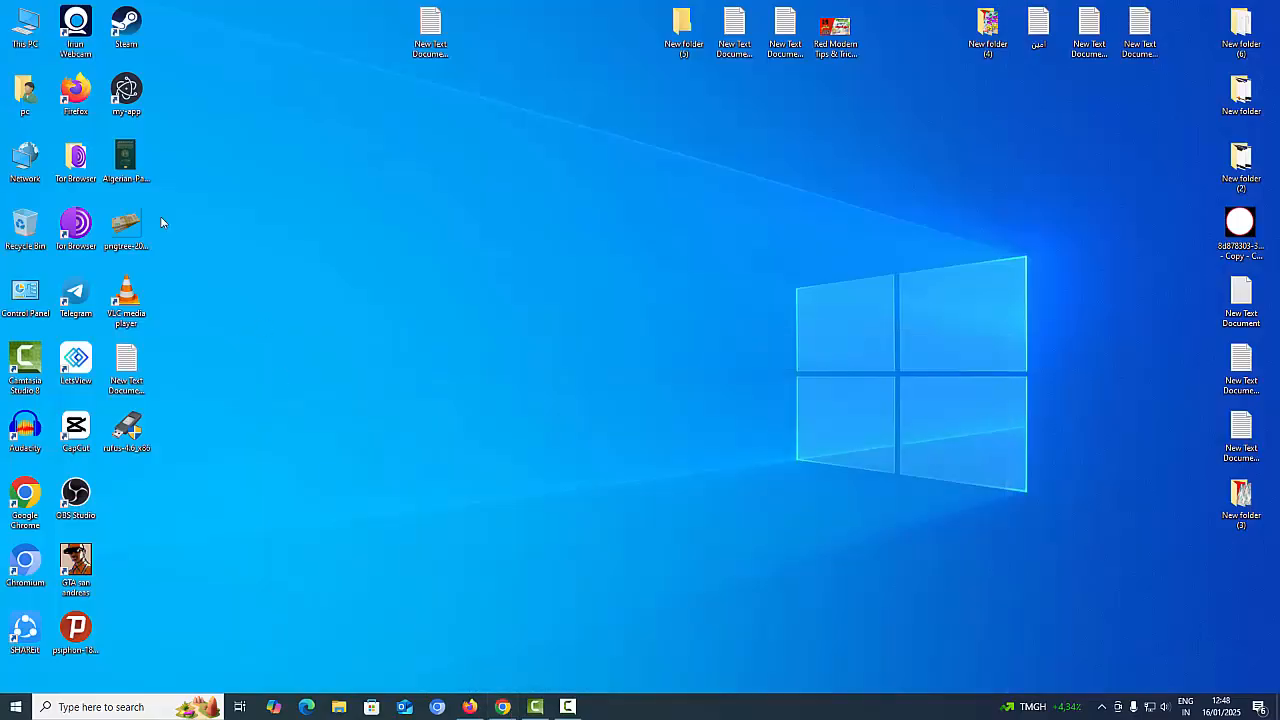
# Move the rufus-4.6_x86 icon from the left column to the middle of the desktop
pyautogui.moveTo(126, 430); pyautogui.dragTo(540, 372)
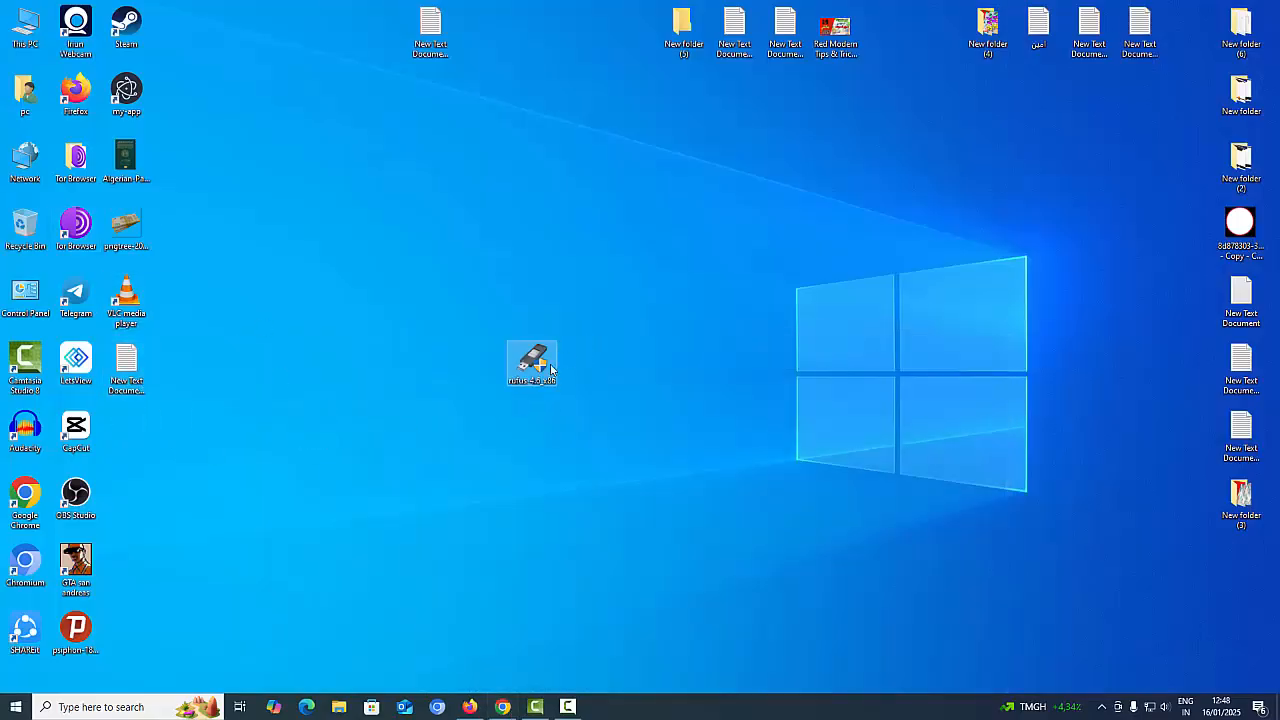
pyautogui.moveTo(481, 403); pyautogui.dragTo(483, 403)
# Show drive D:'s contents from This PC and select its four files
pyautogui.click(29, 28)
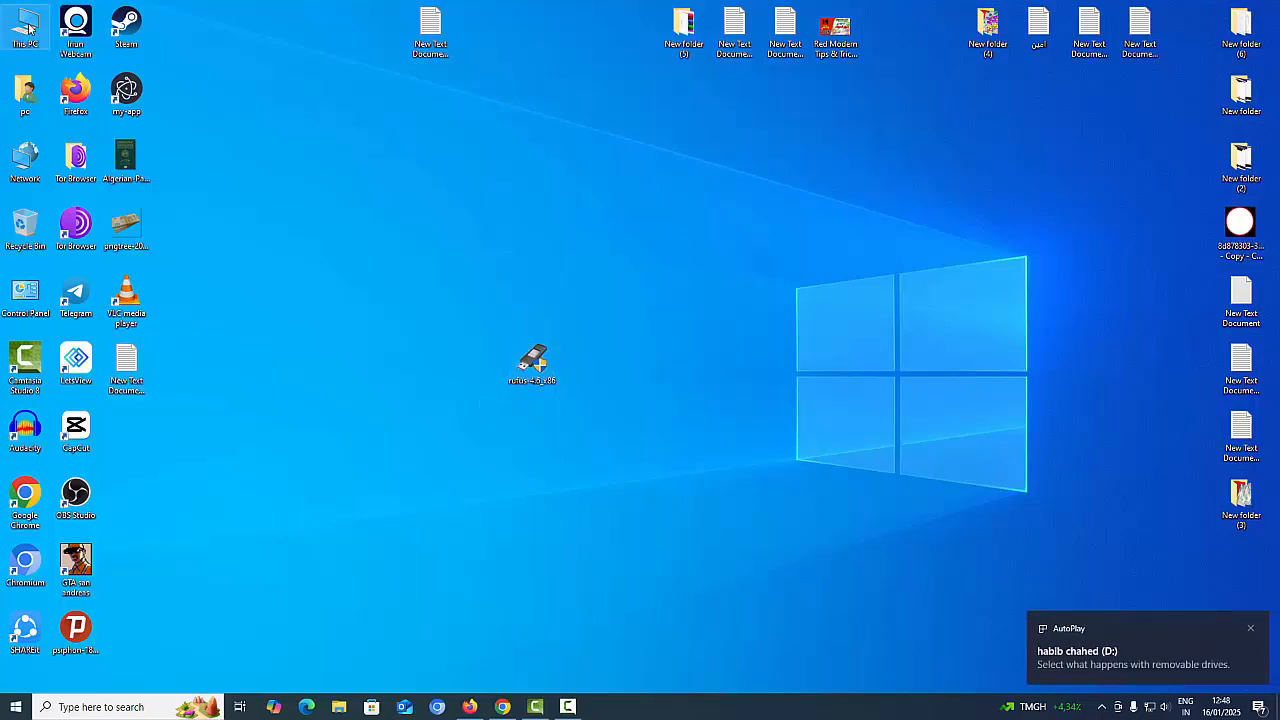
pyautogui.doubleClick(29, 28)
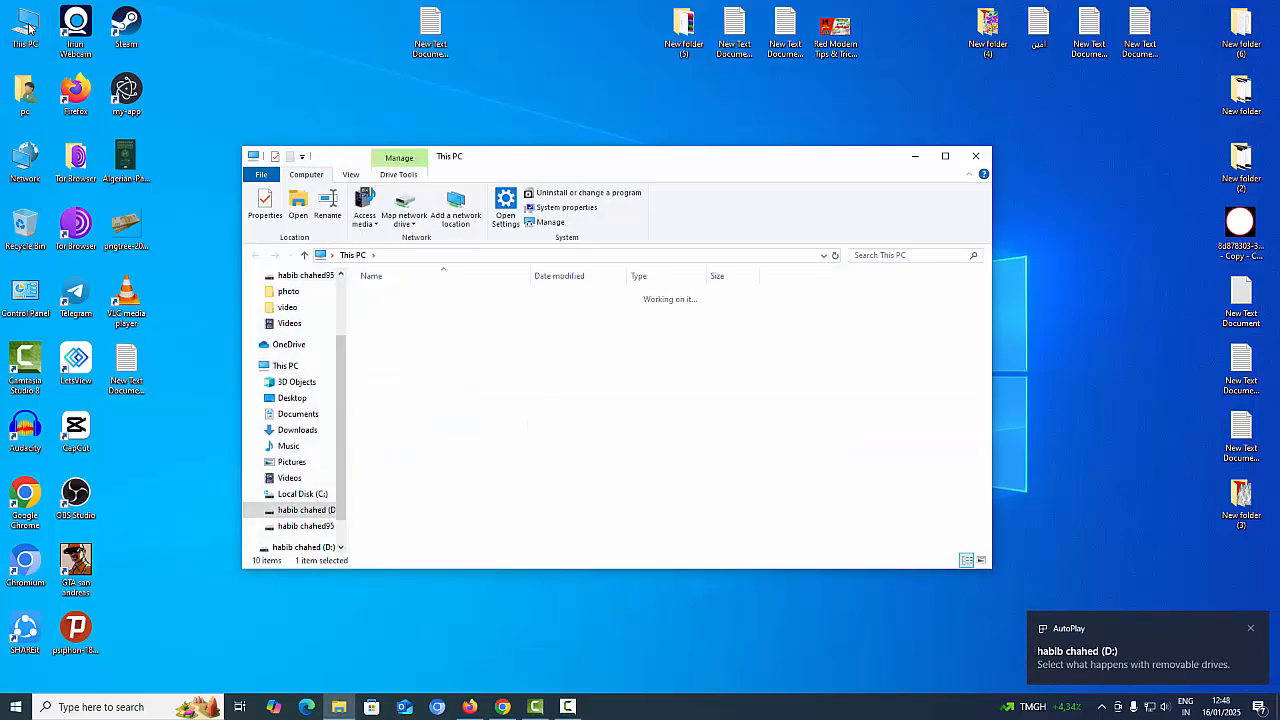
pyautogui.moveTo(571, 406); pyautogui.dragTo(368, 288)
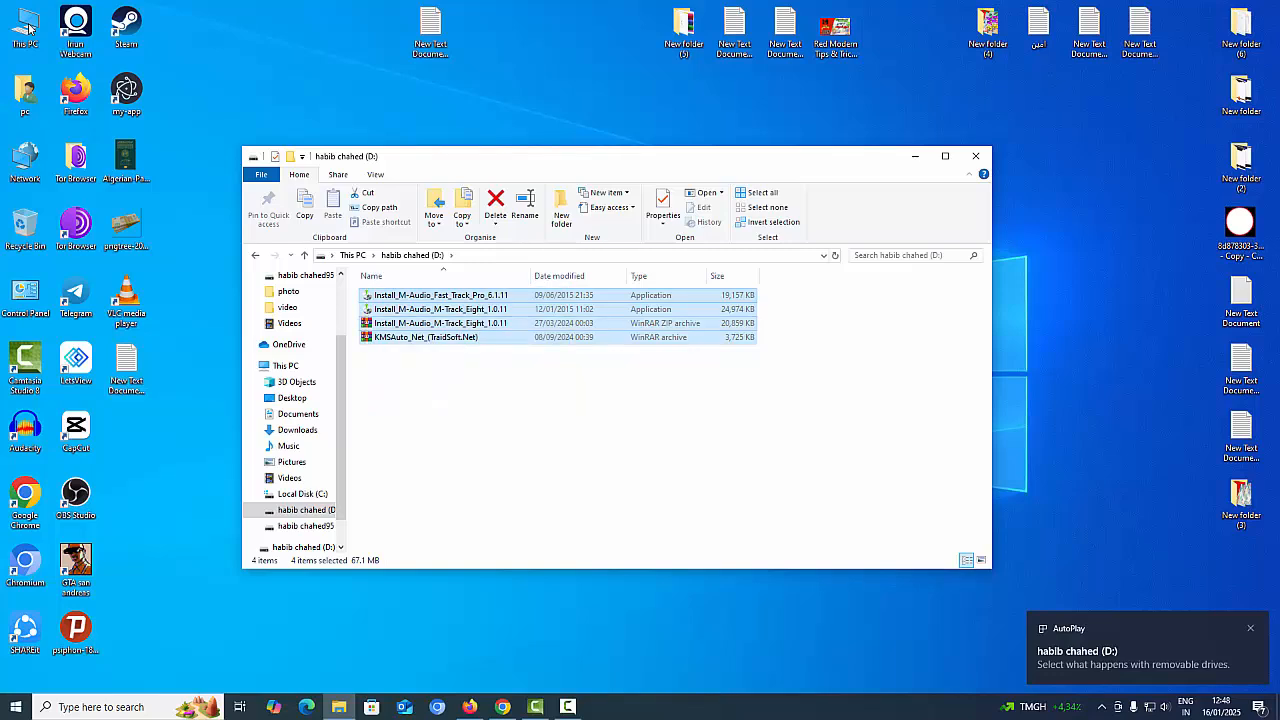
# Return to the drive list and bring up the Format dialog for drive D:
pyautogui.hotkey('alt', 'Left')
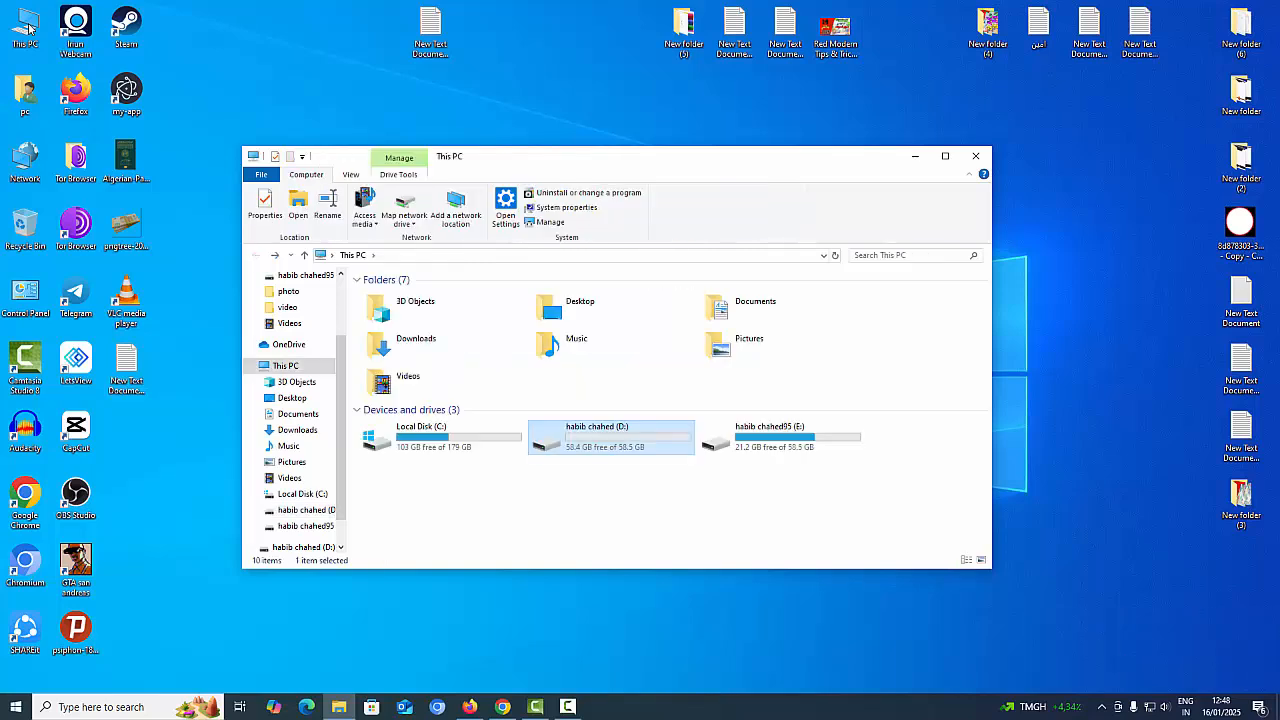
pyautogui.rightClick(577, 440)
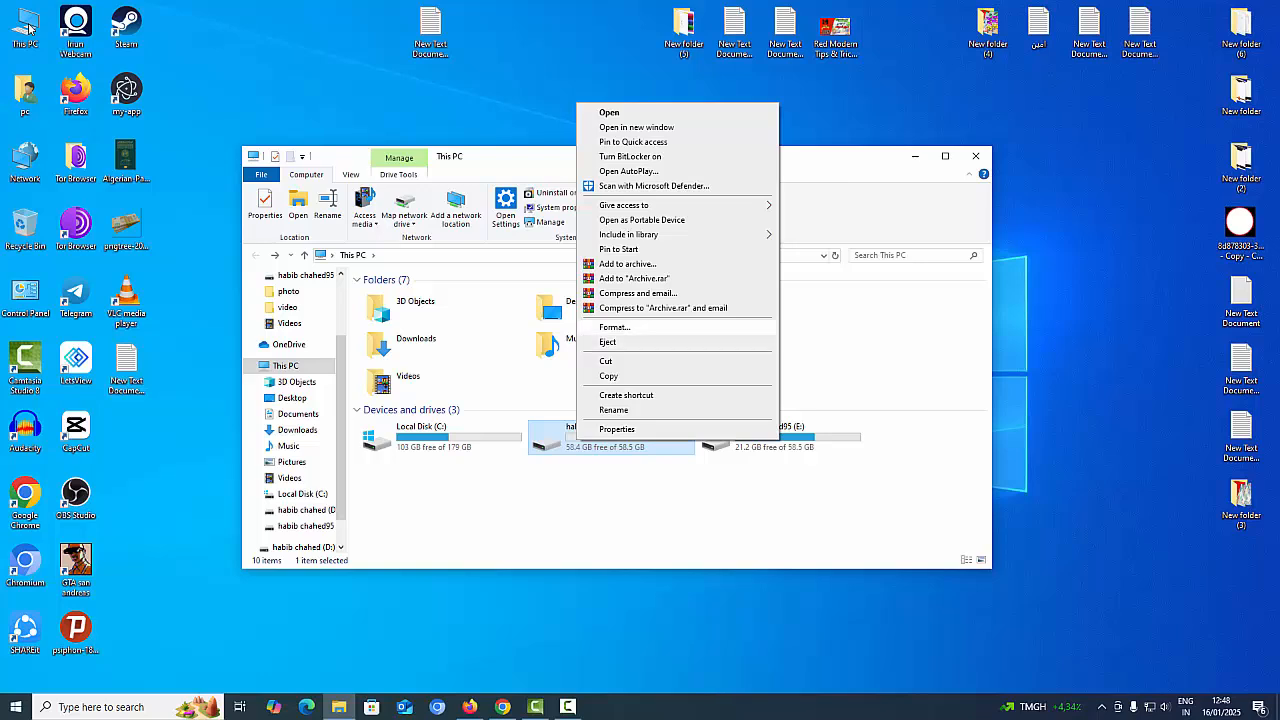
pyautogui.click(614, 327)
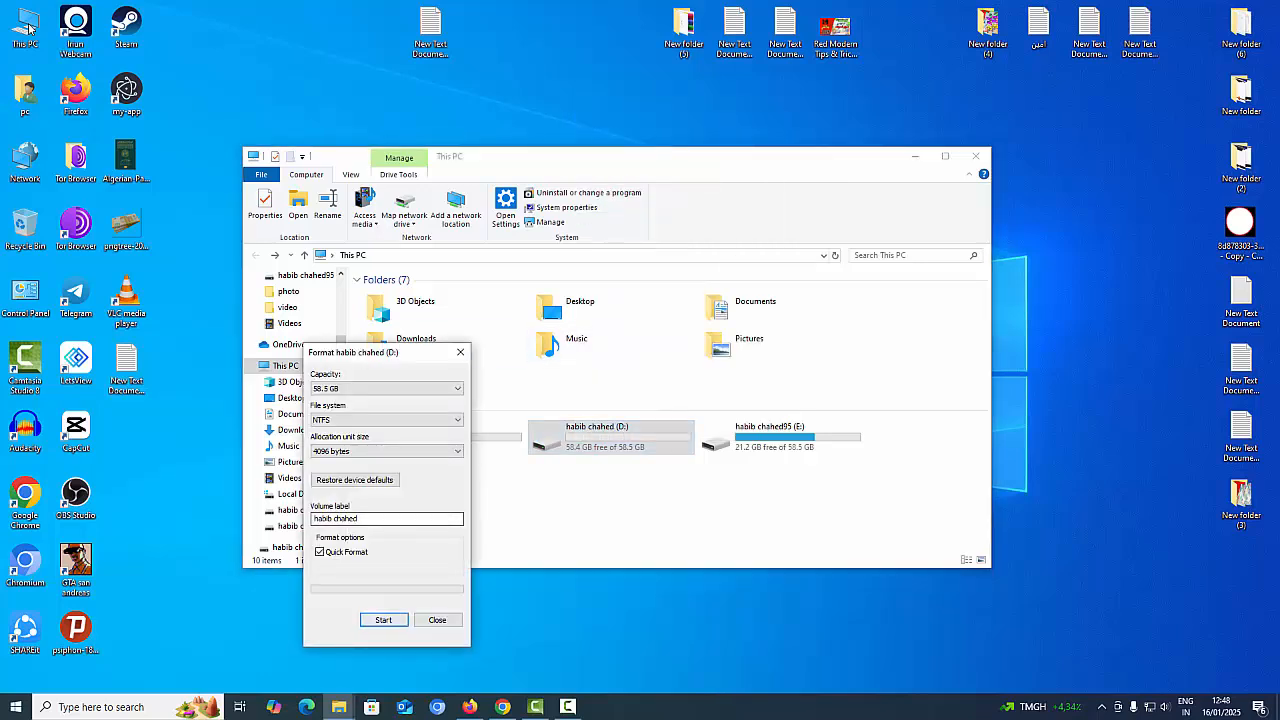
# Quick-format drive D: as NTFS, confirming the erase warning and closing the Format dialog
pyautogui.click(384, 620)
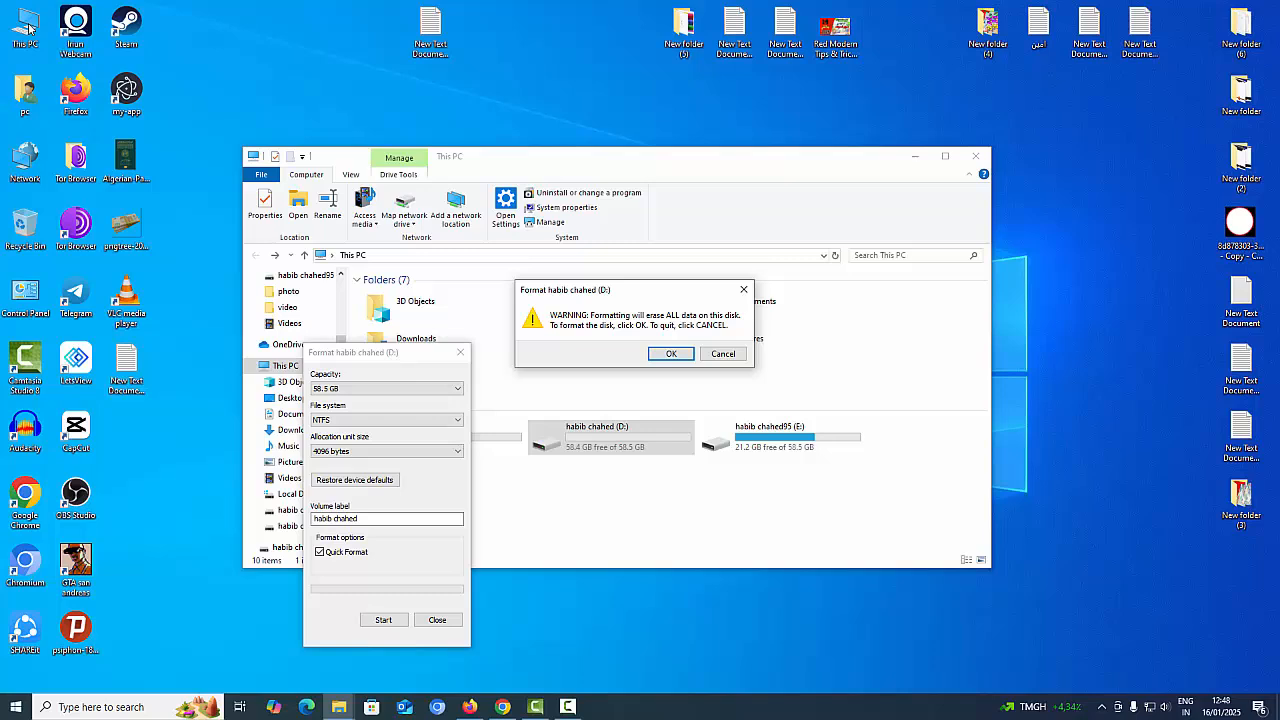
pyautogui.press('Return')
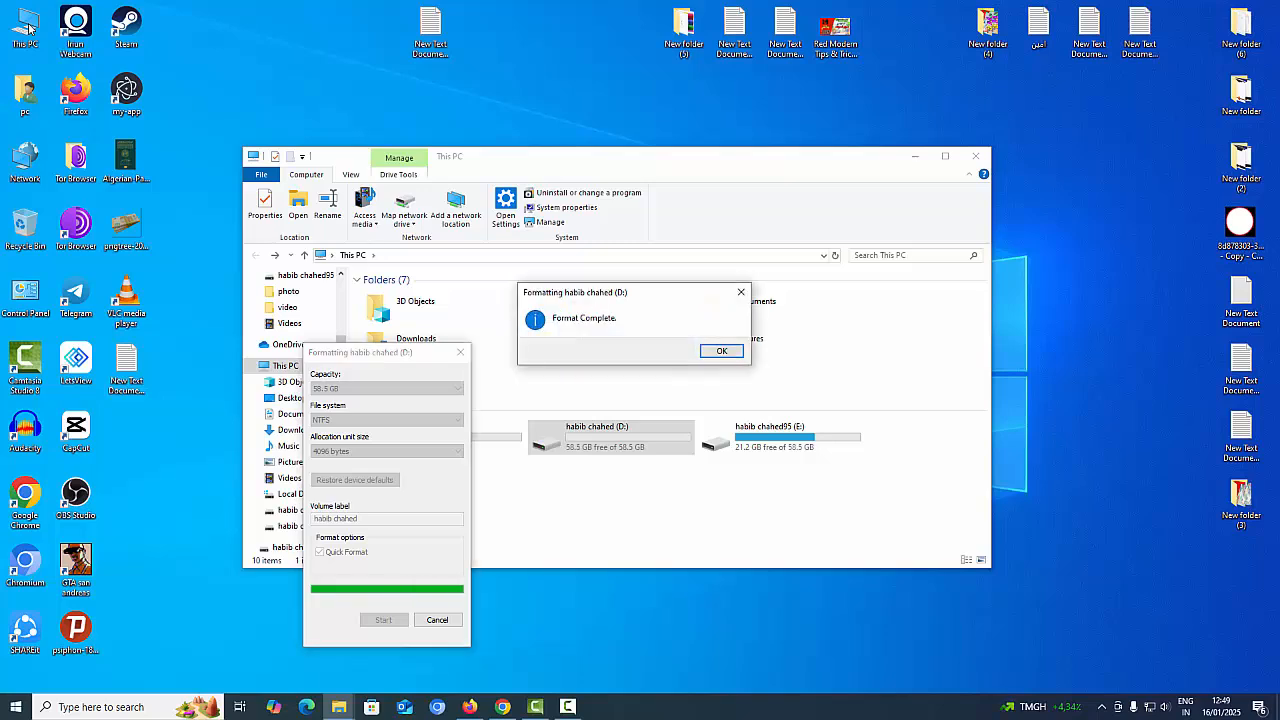
pyautogui.click(722, 351)
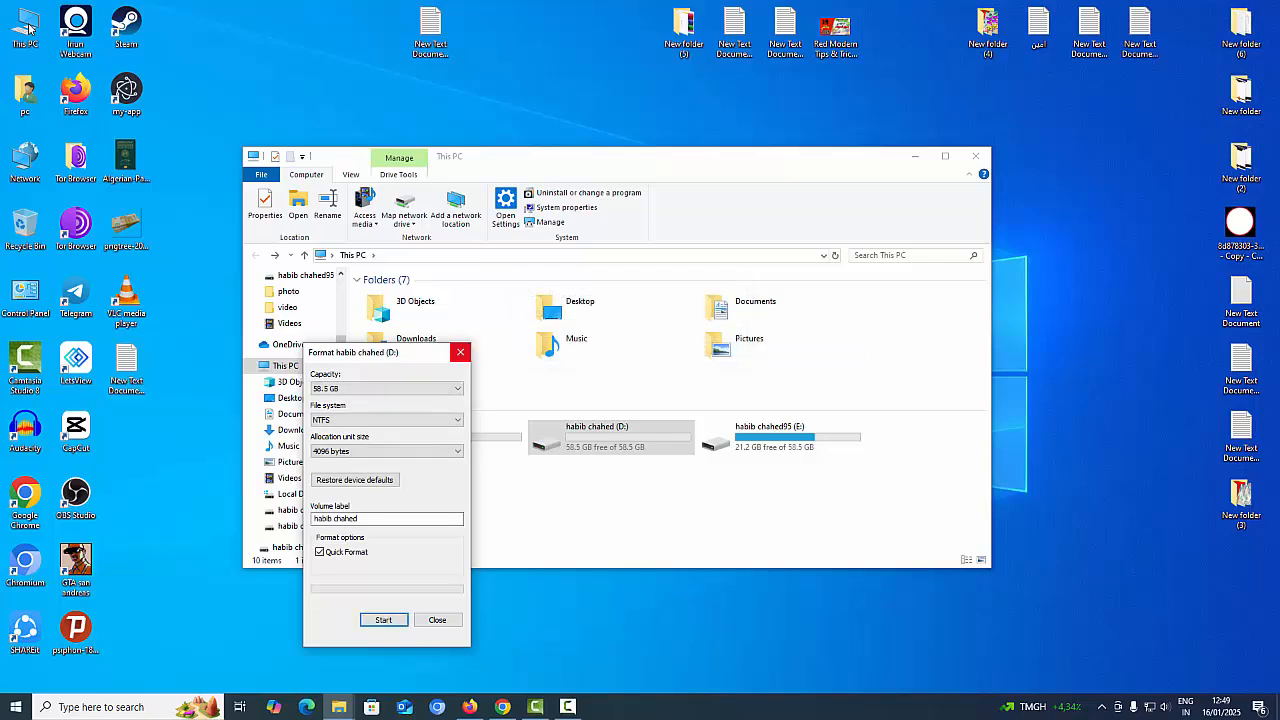
pyautogui.click(460, 352)
# Confirm drive D: is empty, close Explorer, and bring up the rufus-4.6_x86 file's menu
pyautogui.doubleClick(611, 437)
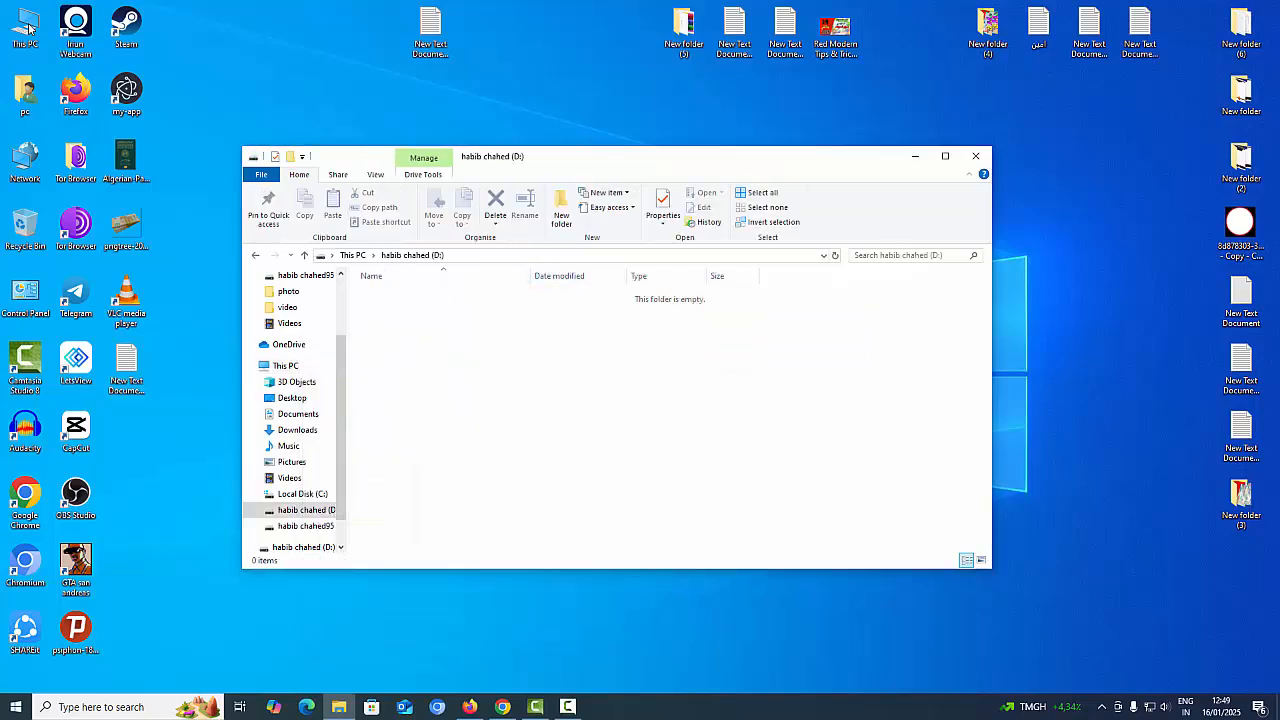
pyautogui.click(975, 156)
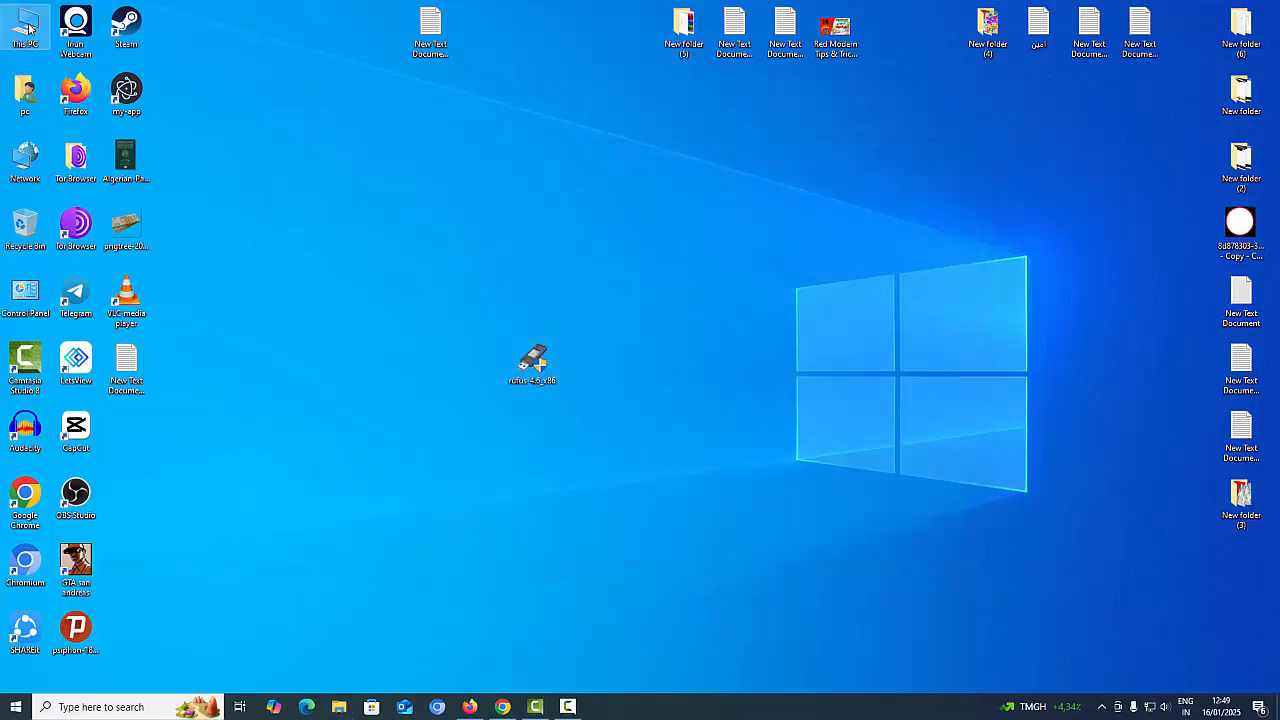
pyautogui.rightClick(541, 343)
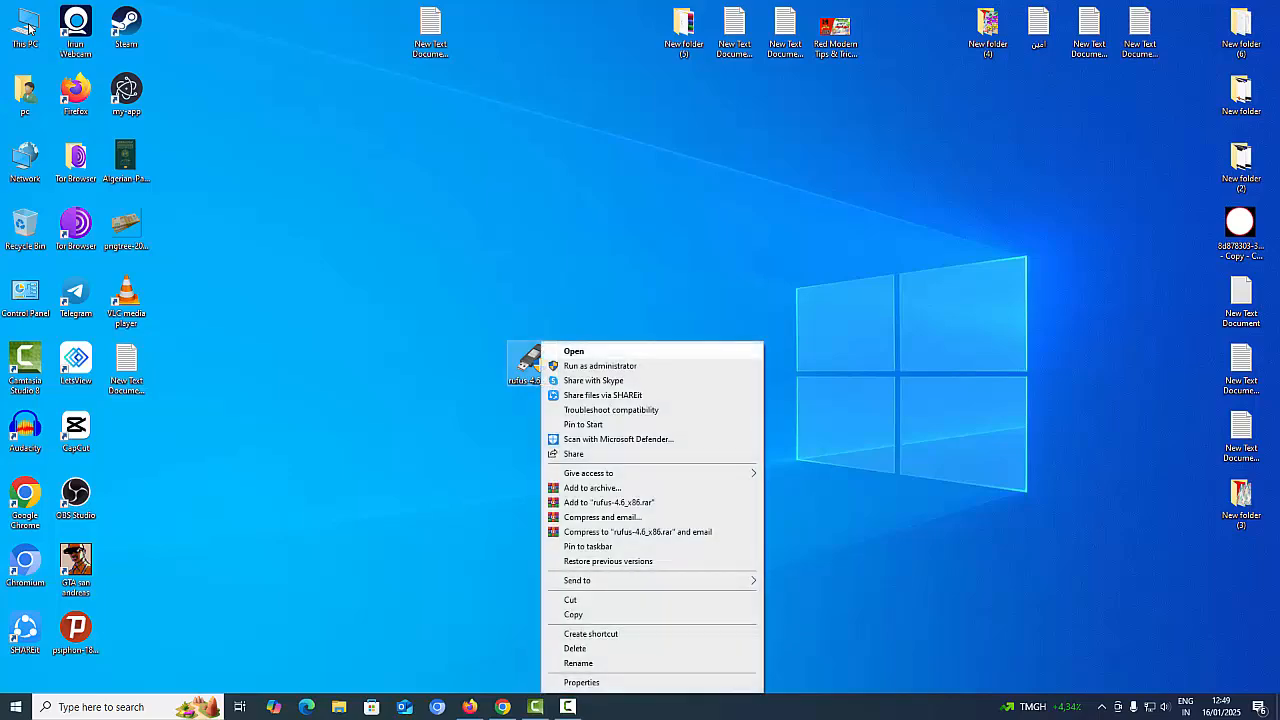
# Launch Rufus 4.6 from the desktop file so it detects the 64 GB D: drive
pyautogui.click(573, 351)
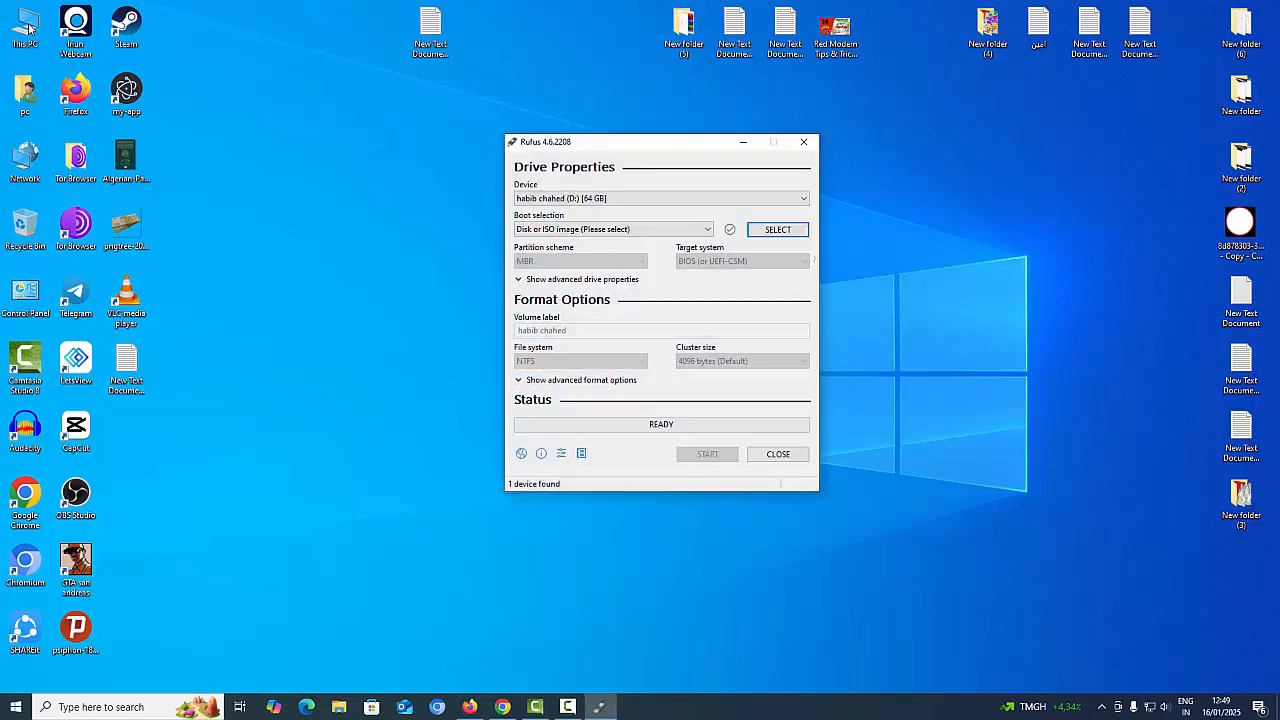
pyautogui.click(568, 707)
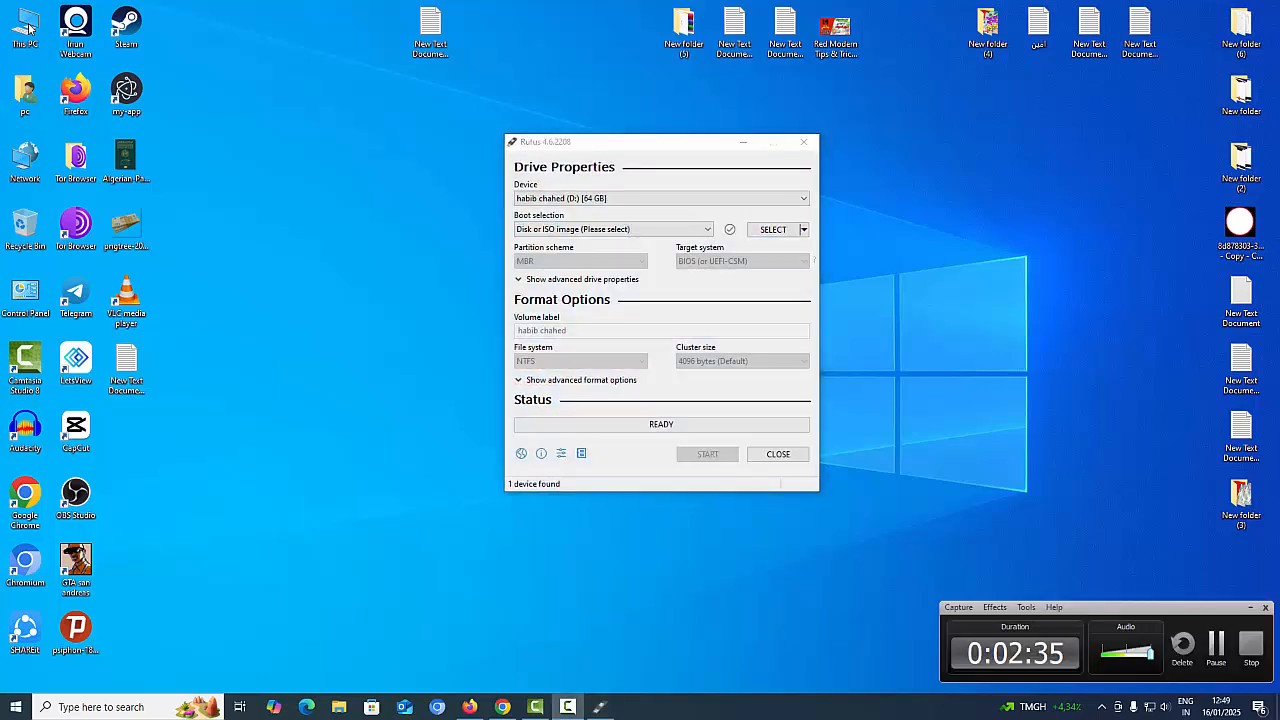
pyautogui.click(1214, 643)
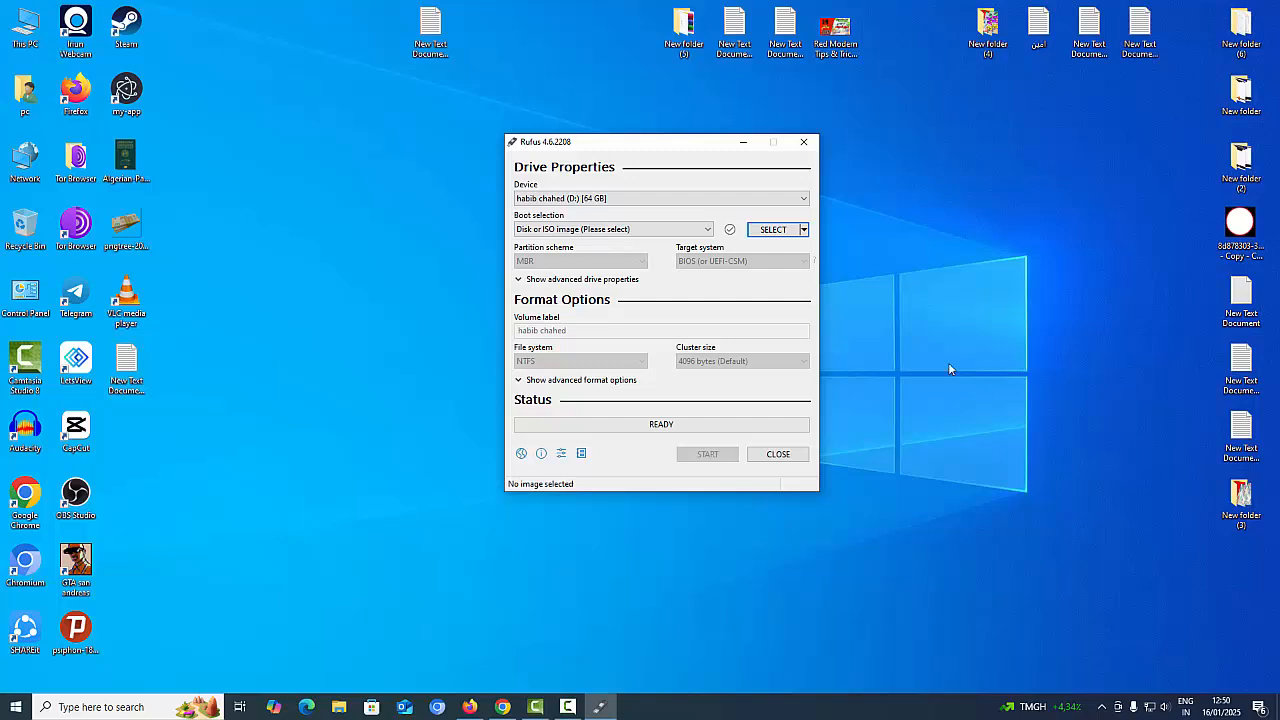
pyautogui.click(779, 231)
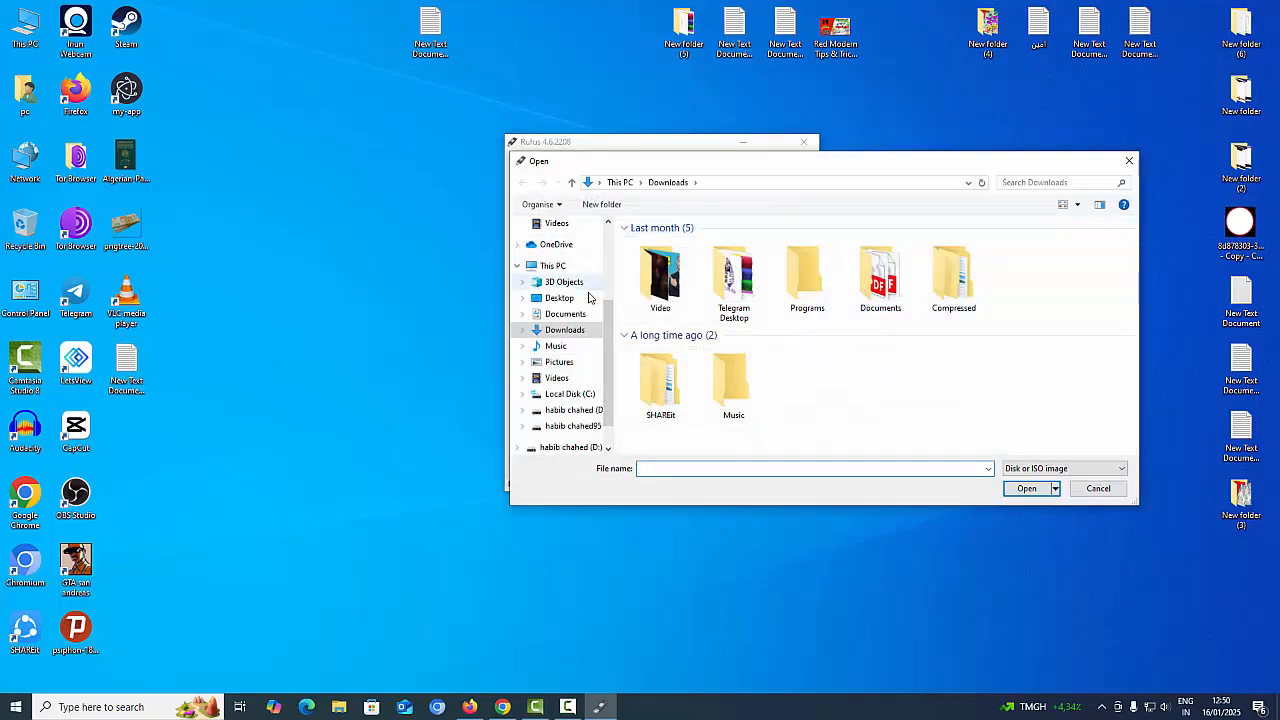
pyautogui.scroll(-1, 589, 297)
pyautogui.click(570, 410)
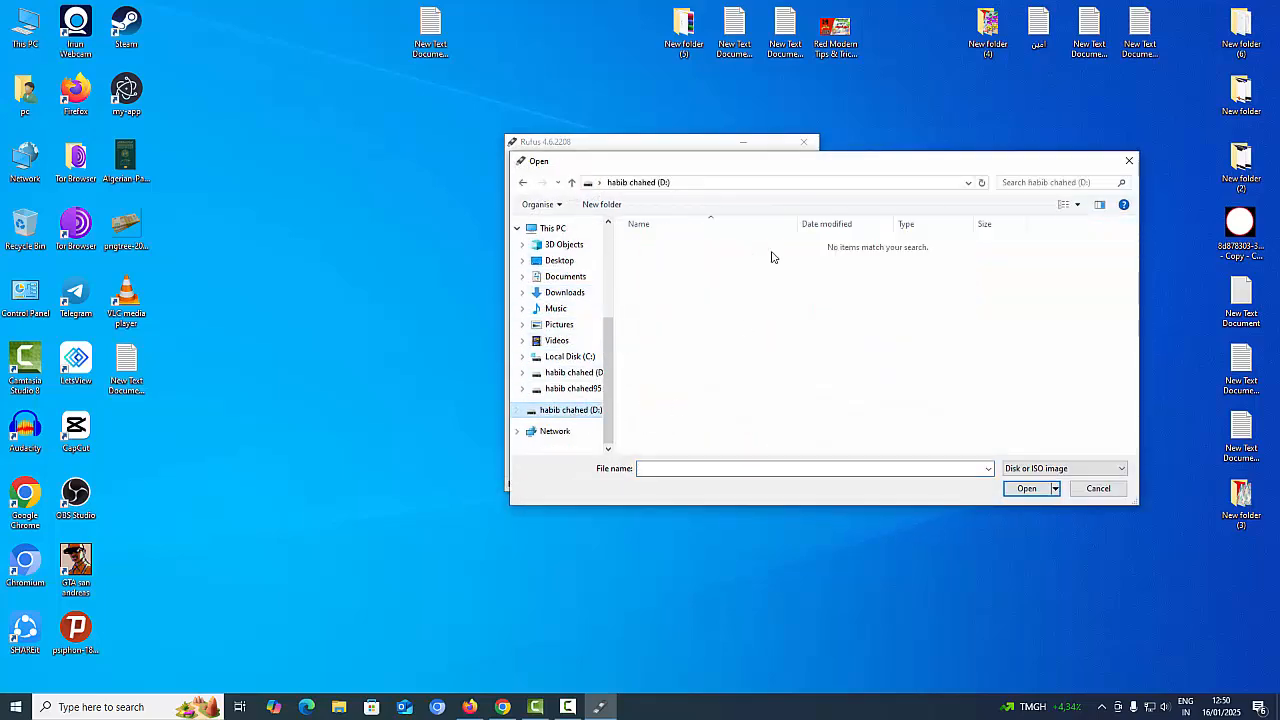
pyautogui.rightClick(691, 468)
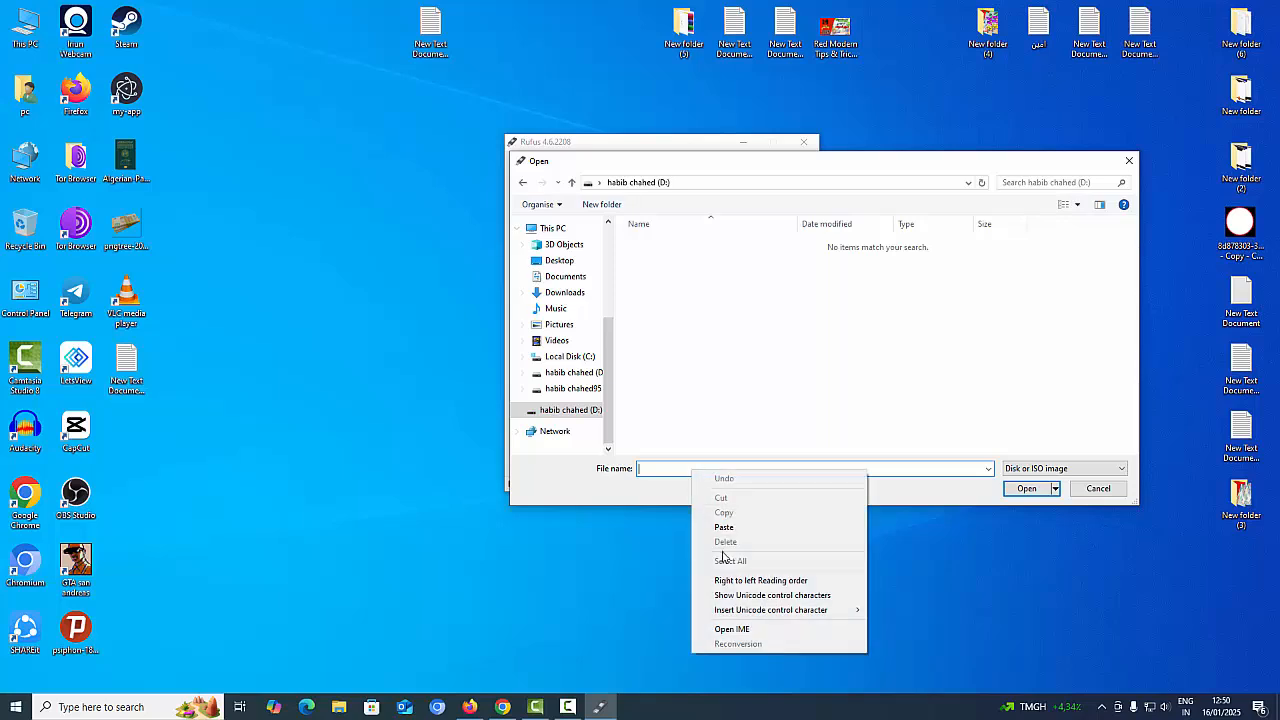
pyautogui.click(727, 532)
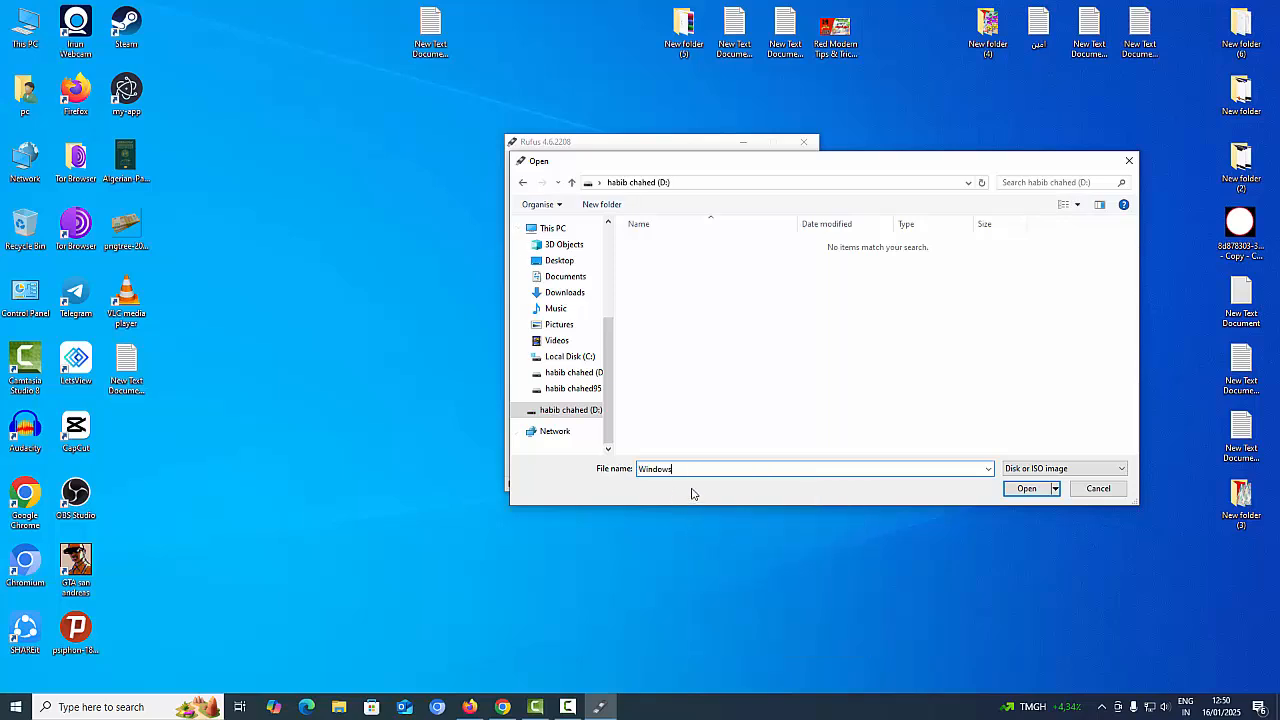
pyautogui.click(1028, 489)
pyautogui.click(729, 363)
pyautogui.click(567, 707)
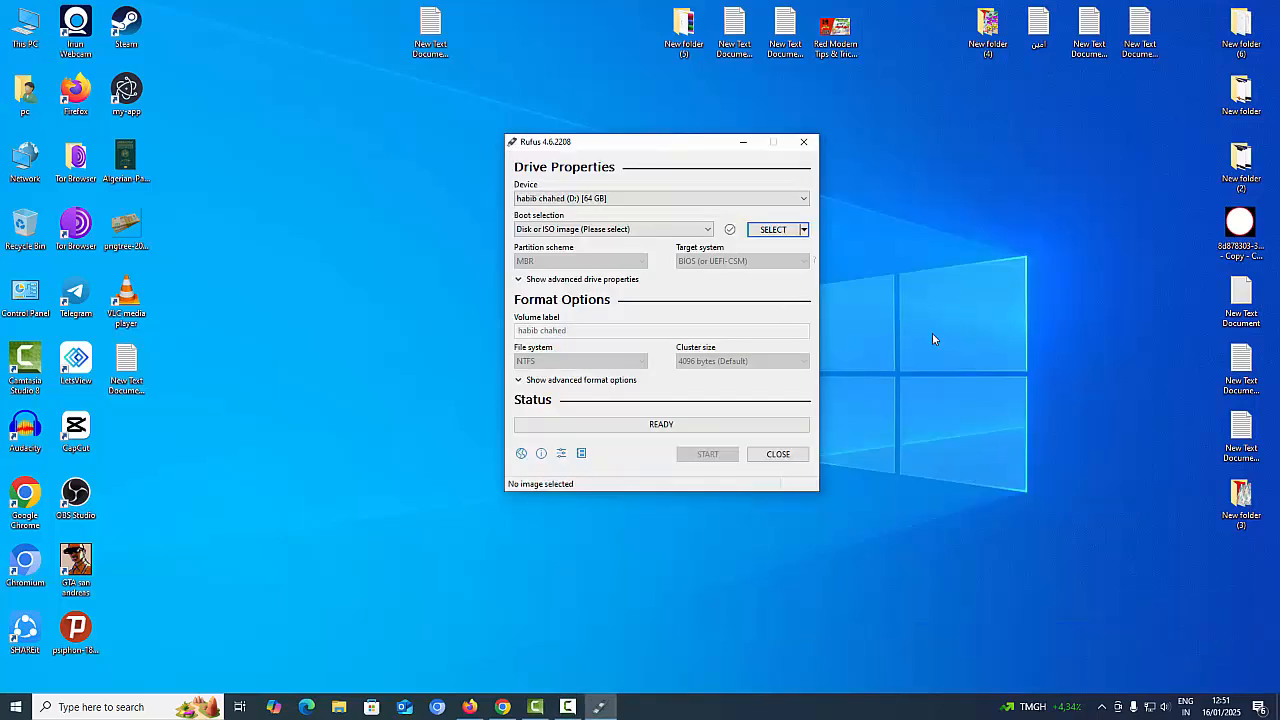
# Switch the SELECT button to DOWNLOAD and confirm drive D: (NO_LABEL, 64 GB) as the device
pyautogui.click(803, 229)
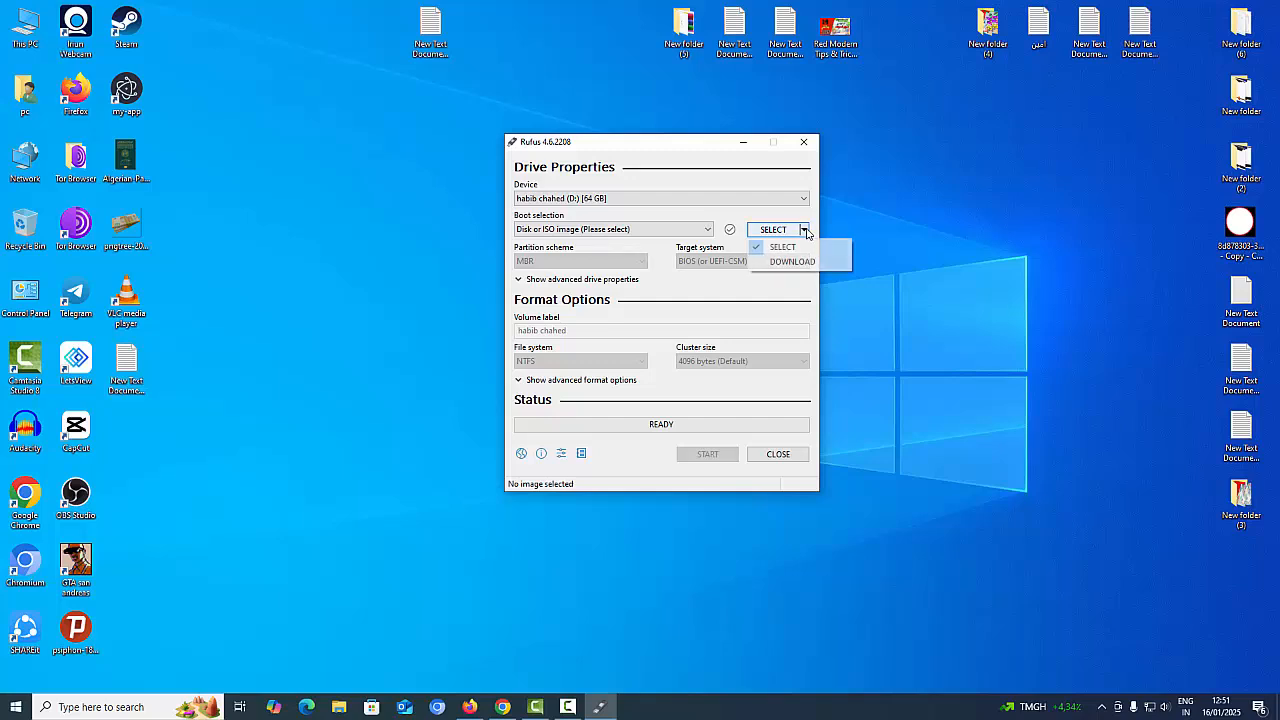
pyautogui.click(792, 262)
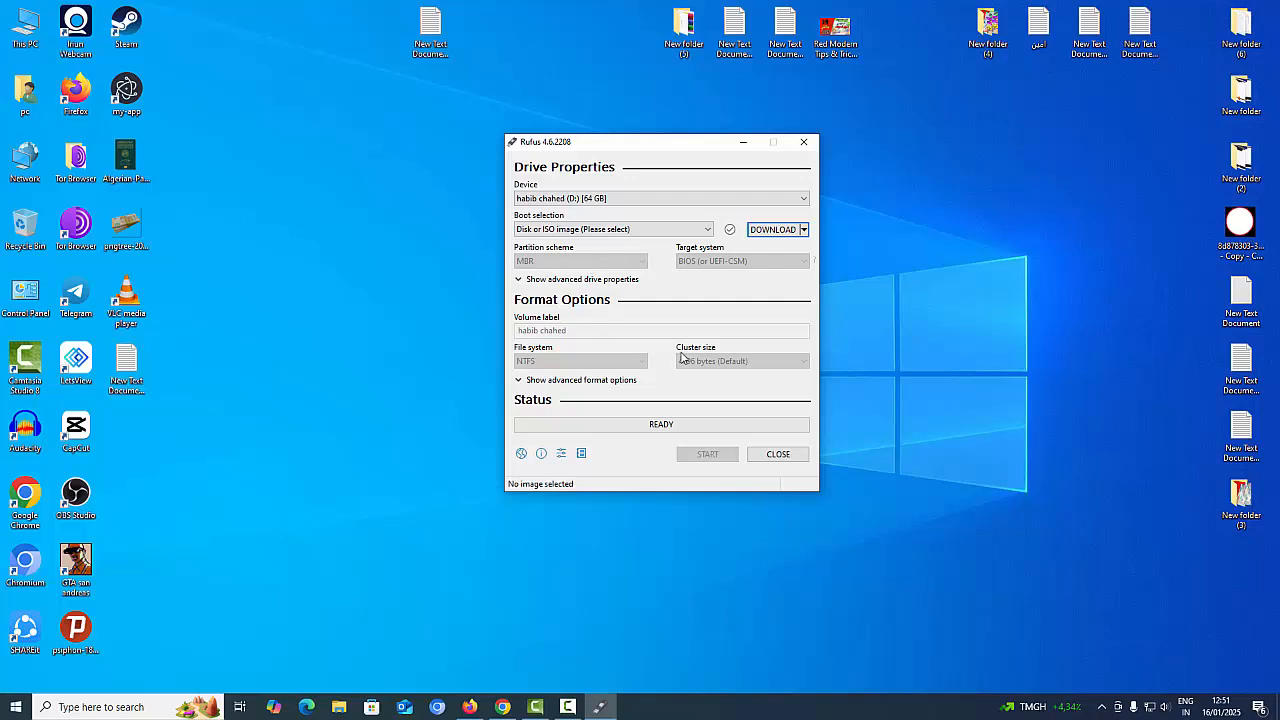
pyautogui.click(590, 198)
pyautogui.click(589, 205)
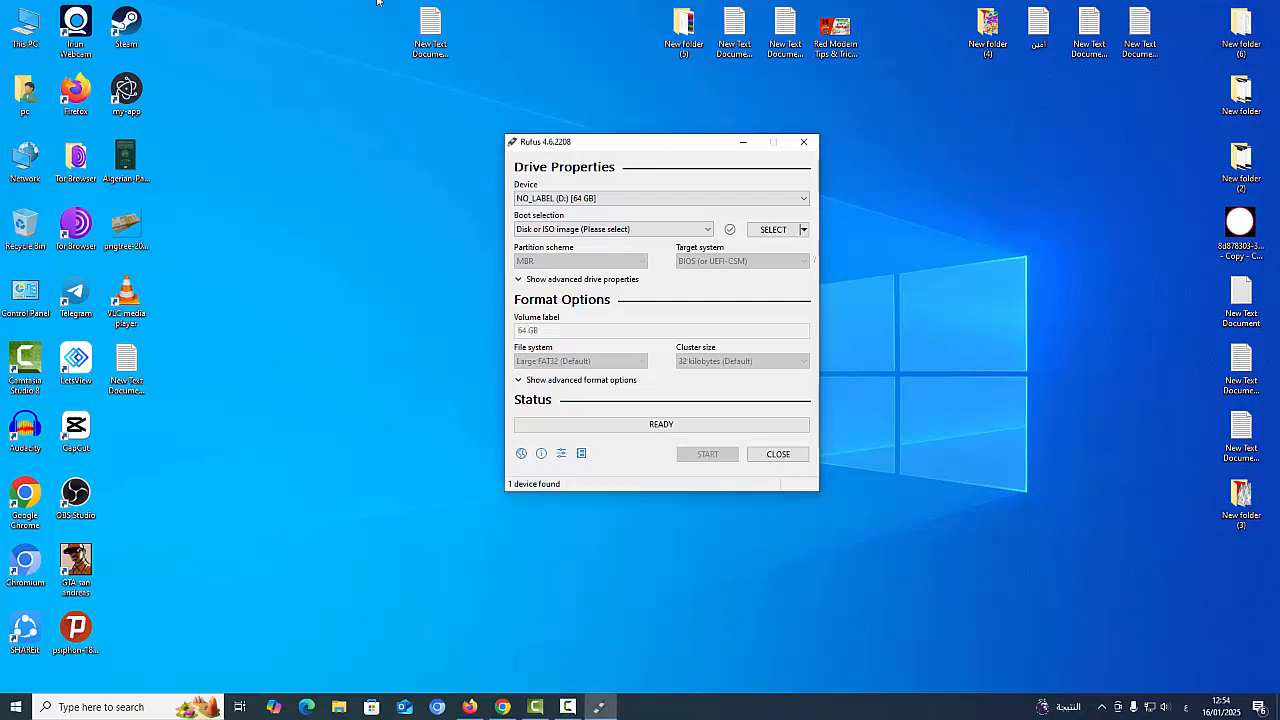
# Dismiss the image picker and set Boot selection to FreeDOS, keeping MBR and BIOS target
pyautogui.click(786, 230)
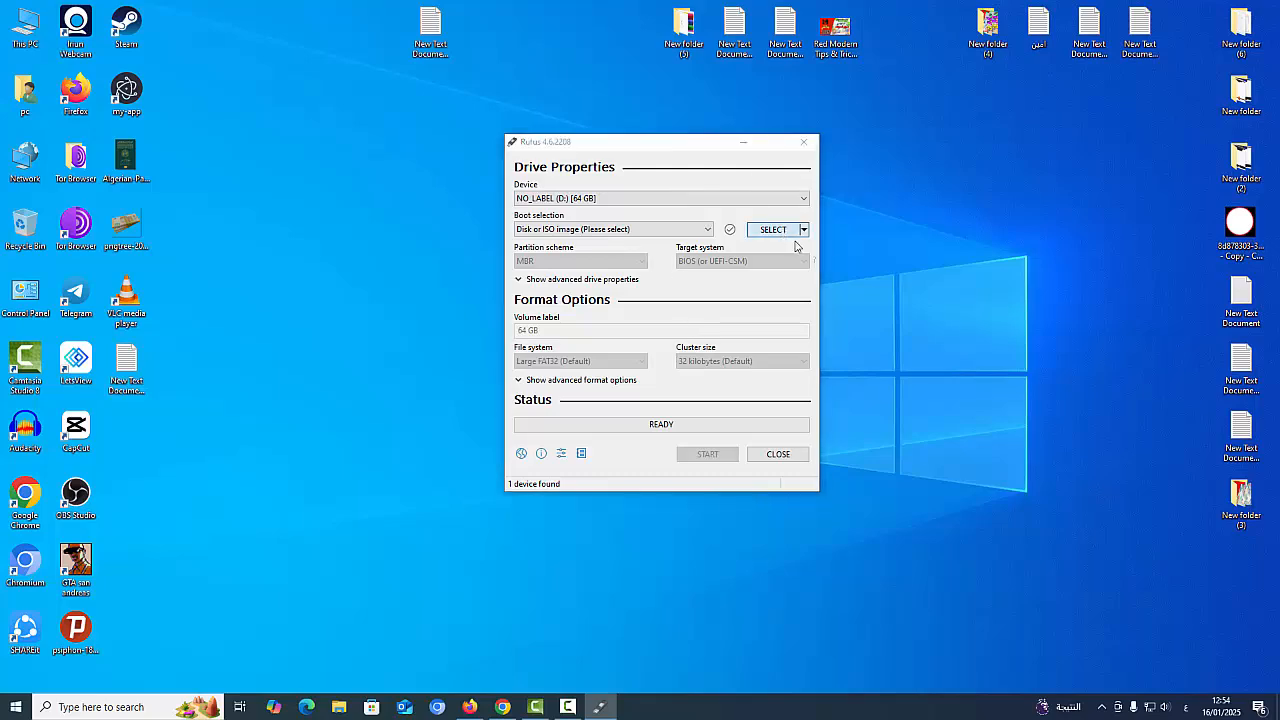
pyautogui.click(1122, 152)
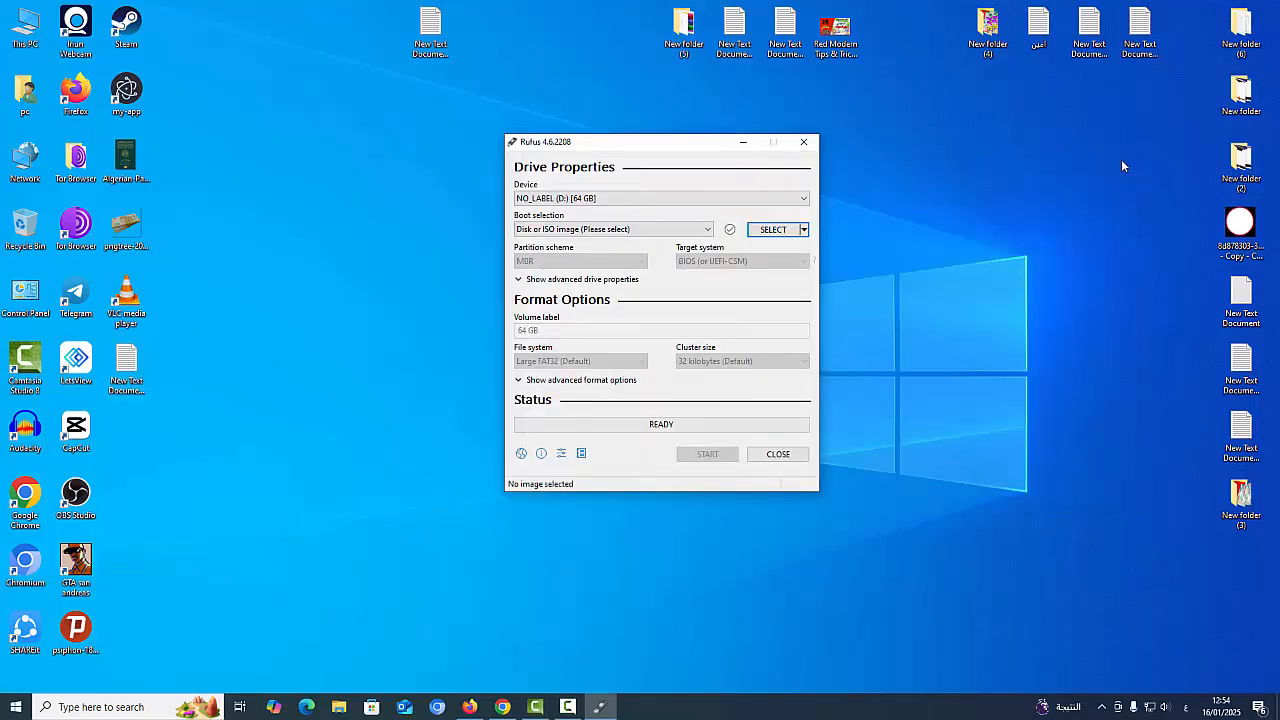
pyautogui.click(562, 232)
pyautogui.click(518, 264)
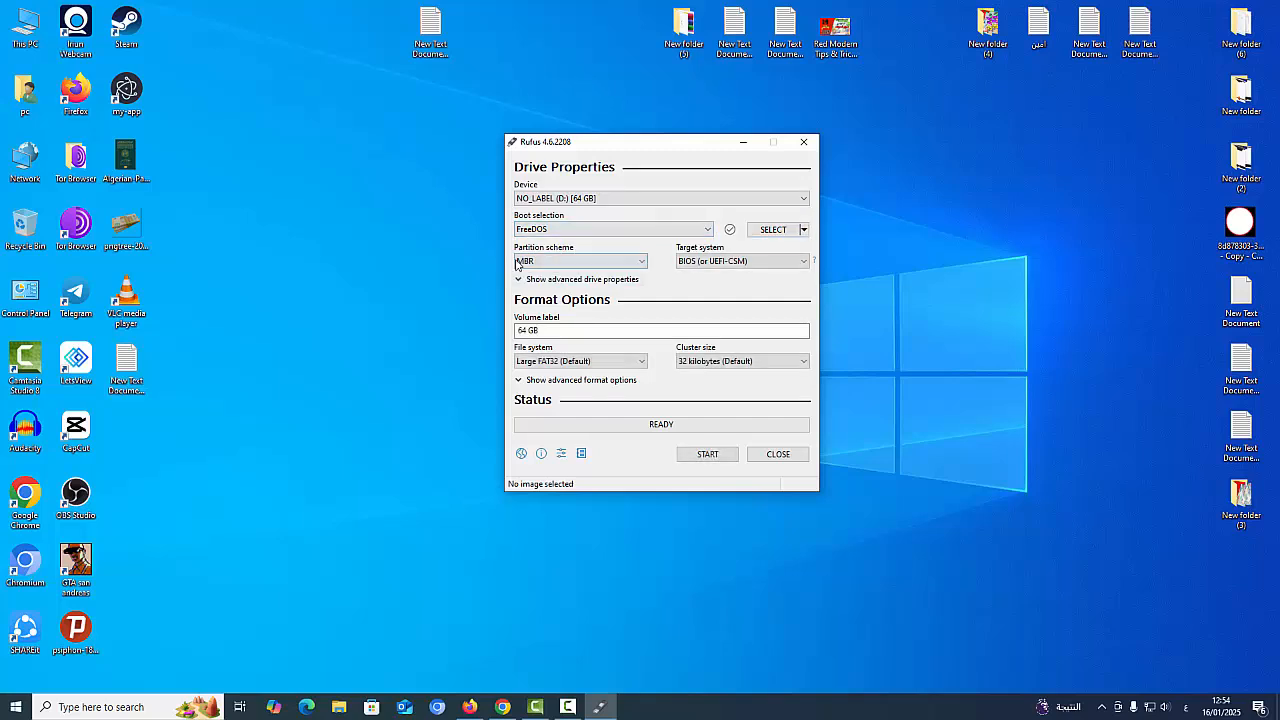
pyautogui.click(570, 262)
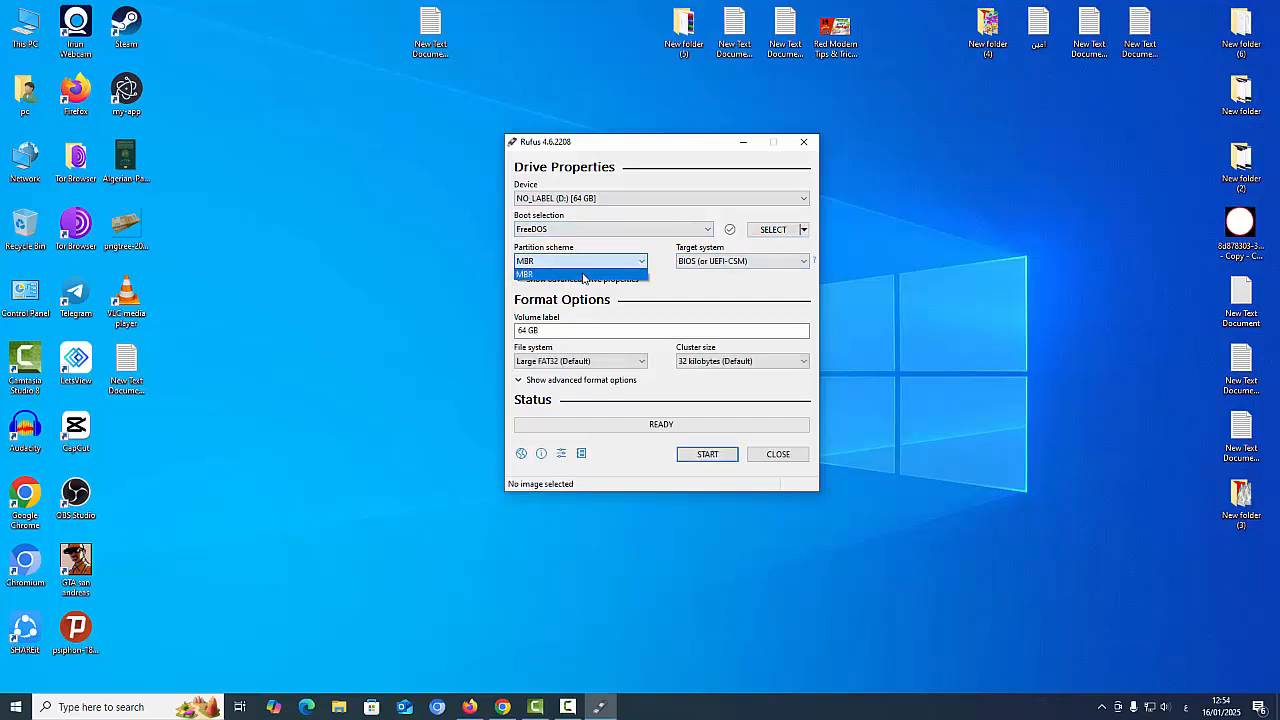
pyautogui.click(707, 265)
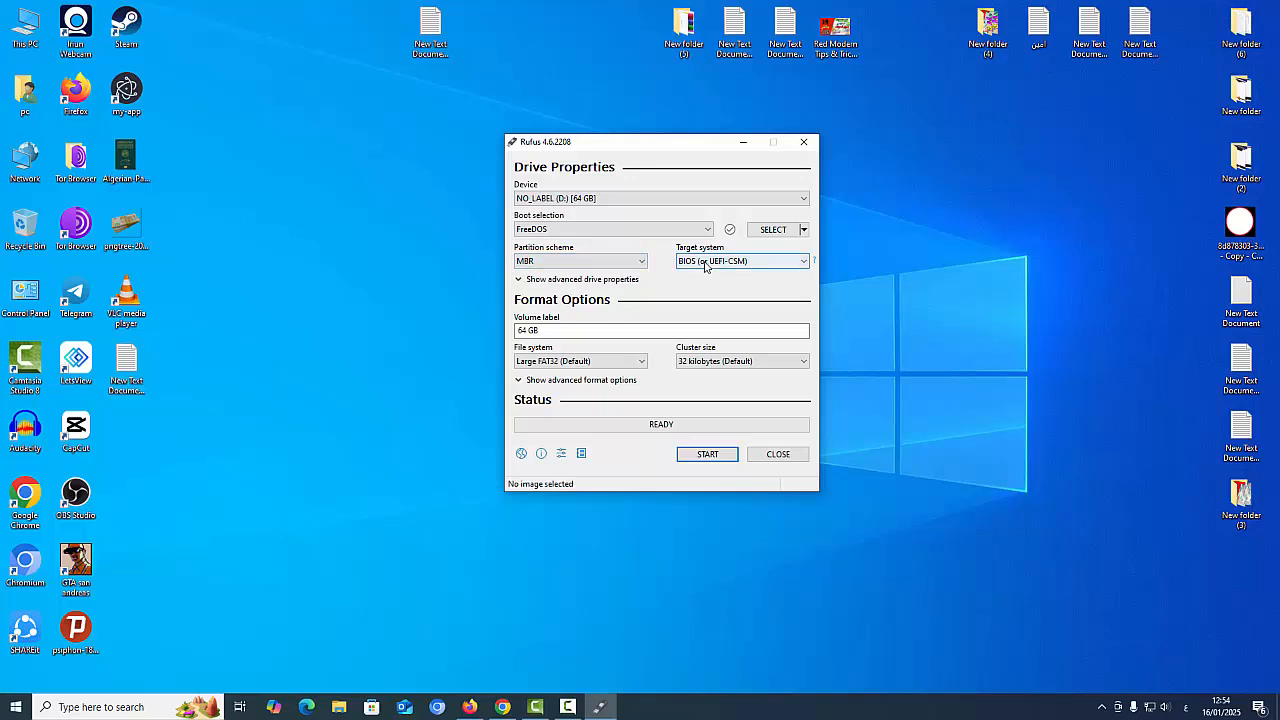
pyautogui.click(575, 200)
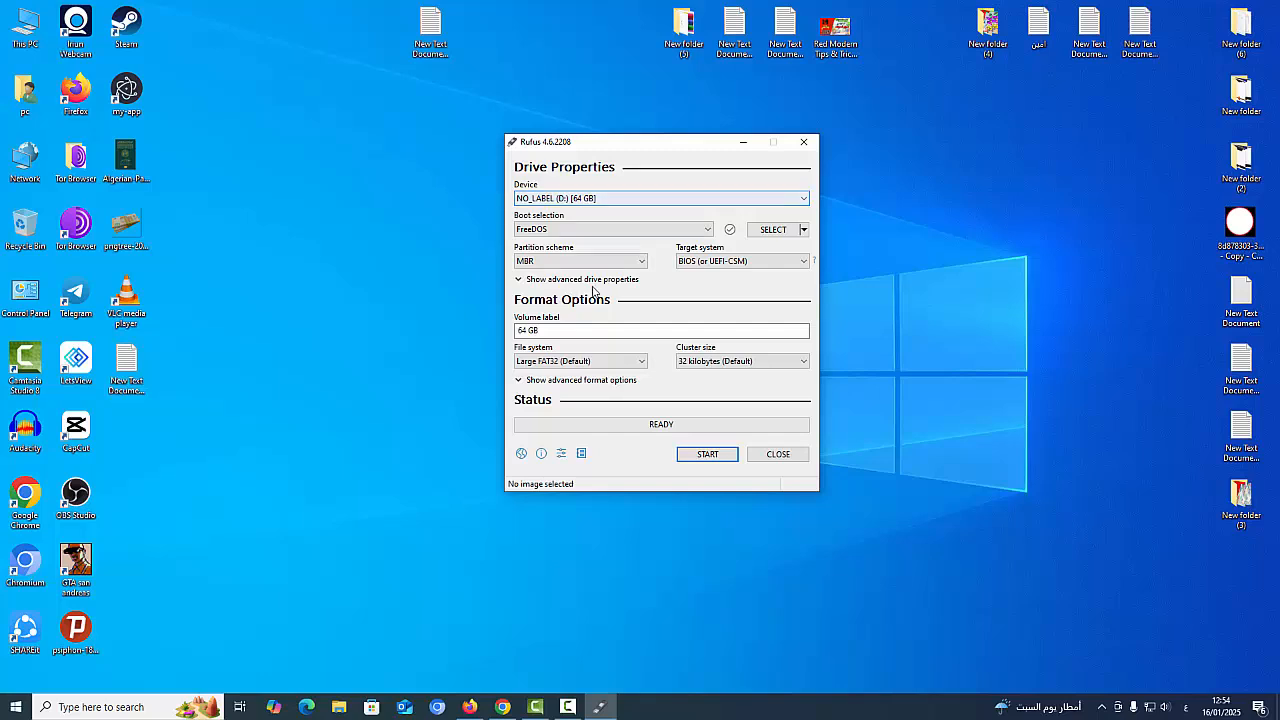
# Reconfirm FreeDOS and set the cluster size to 64 kilobytes
pyautogui.click(547, 232)
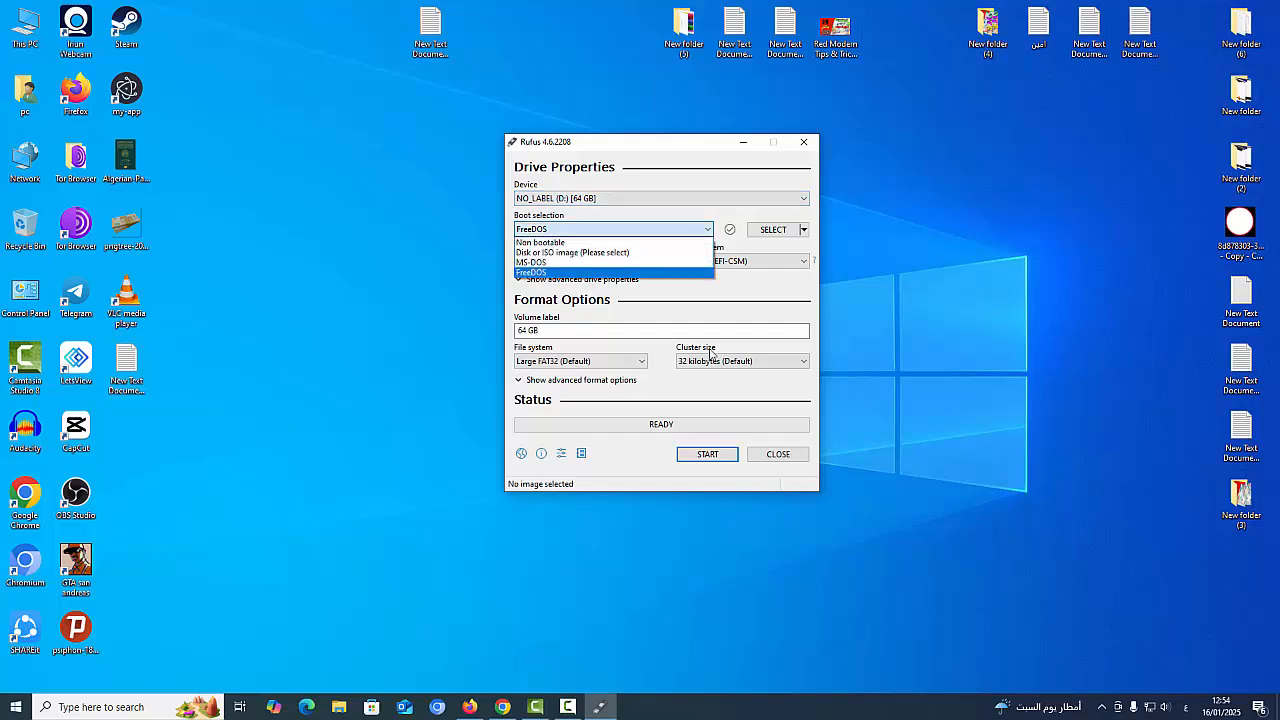
pyautogui.click(545, 272)
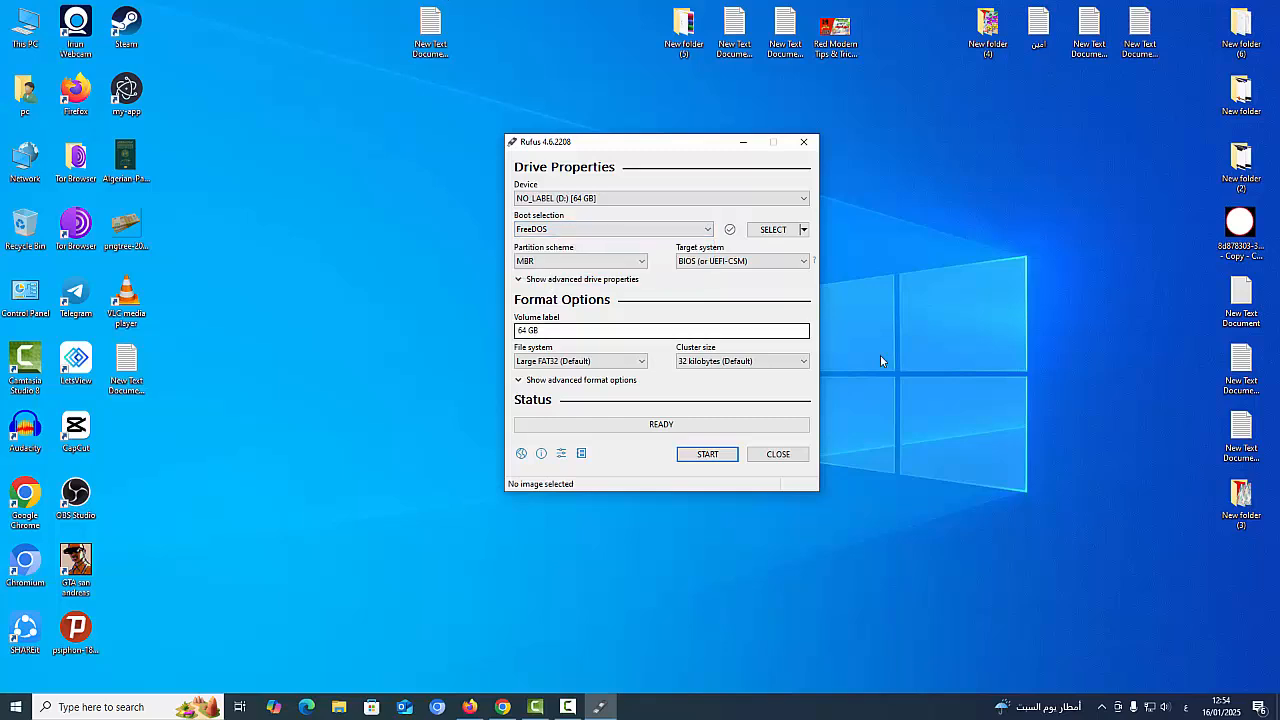
pyautogui.click(717, 361)
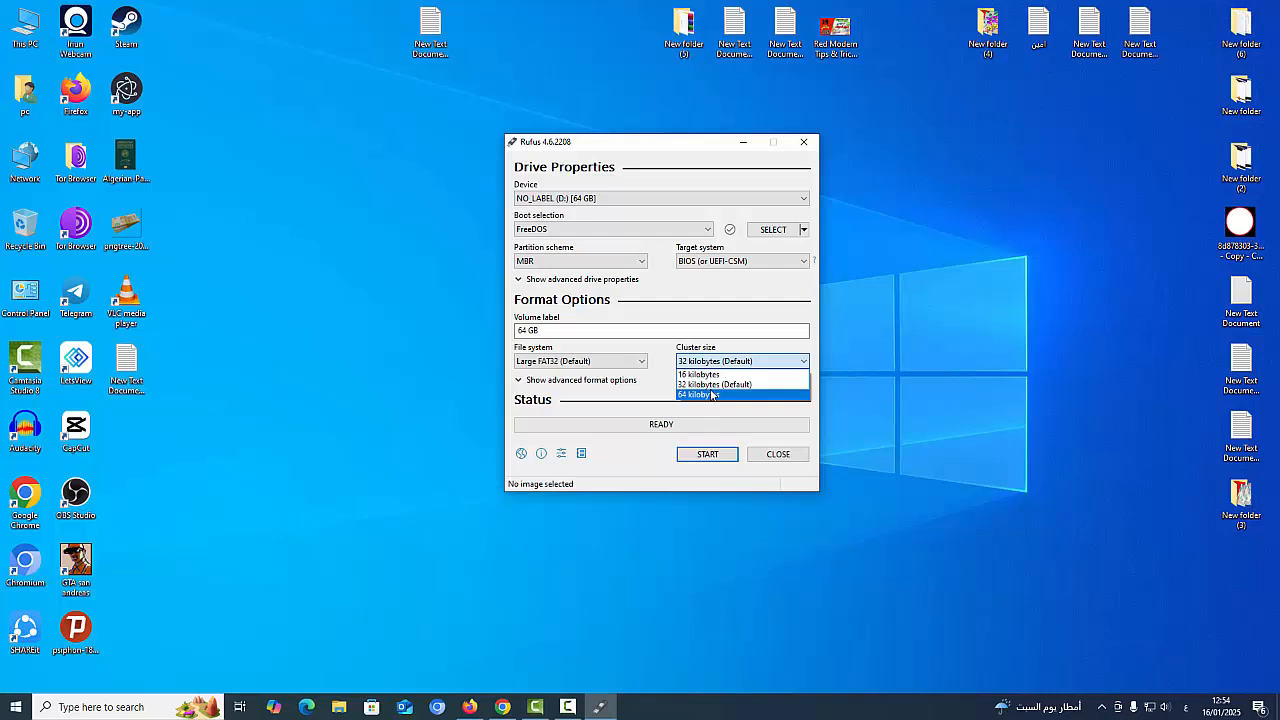
pyautogui.click(712, 395)
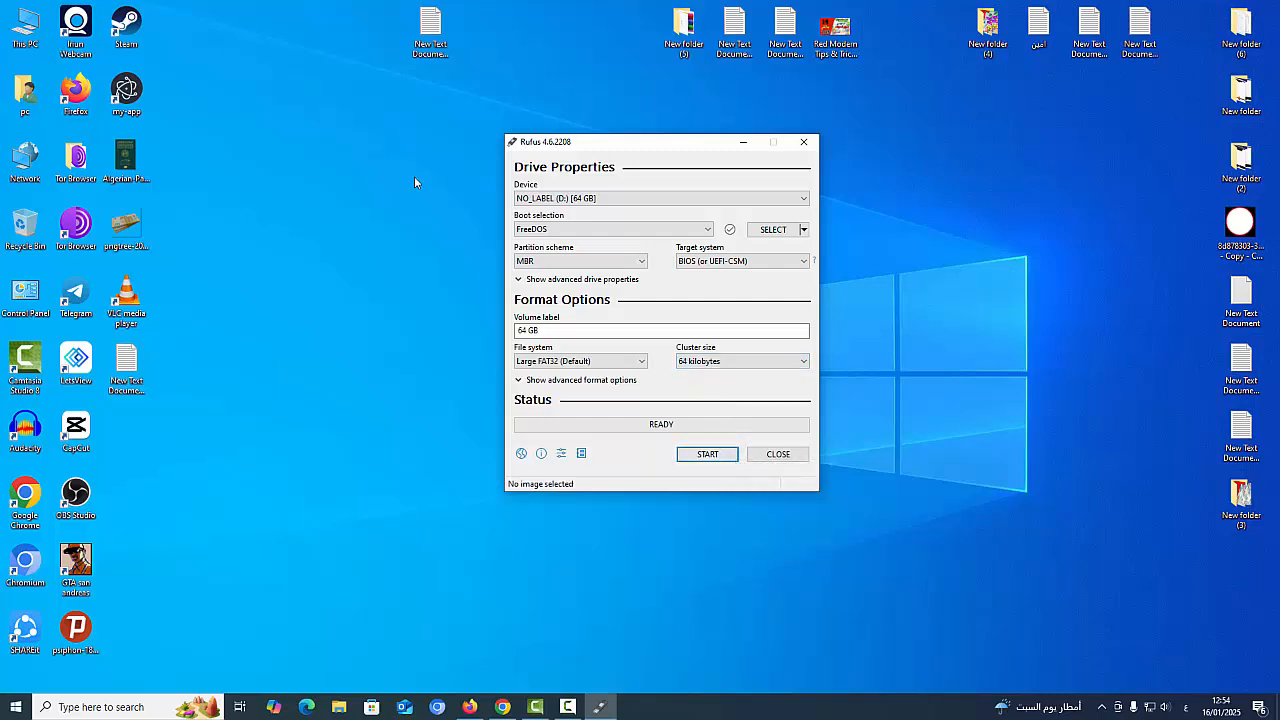
# Show the System properties page via This PC, close This PC, and rearrange the Rufus and System windows
pyautogui.doubleClick(27, 29)
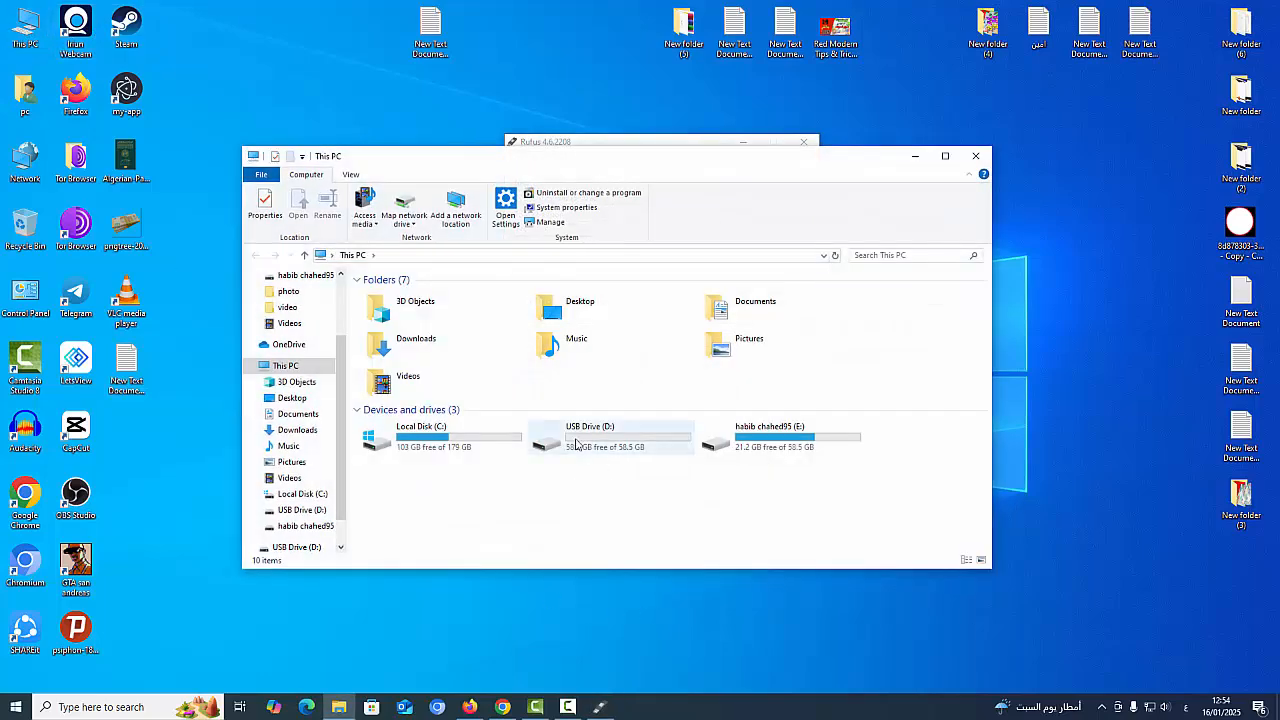
pyautogui.rightClick(564, 470)
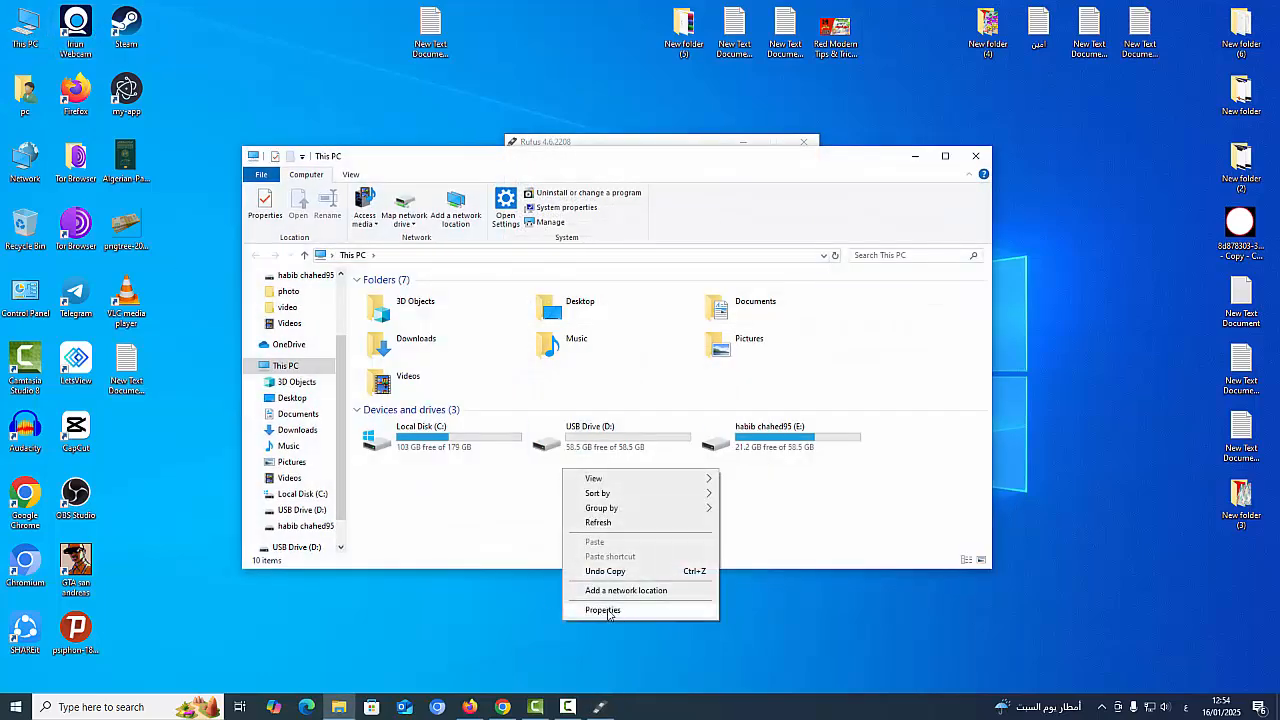
pyautogui.click(604, 610)
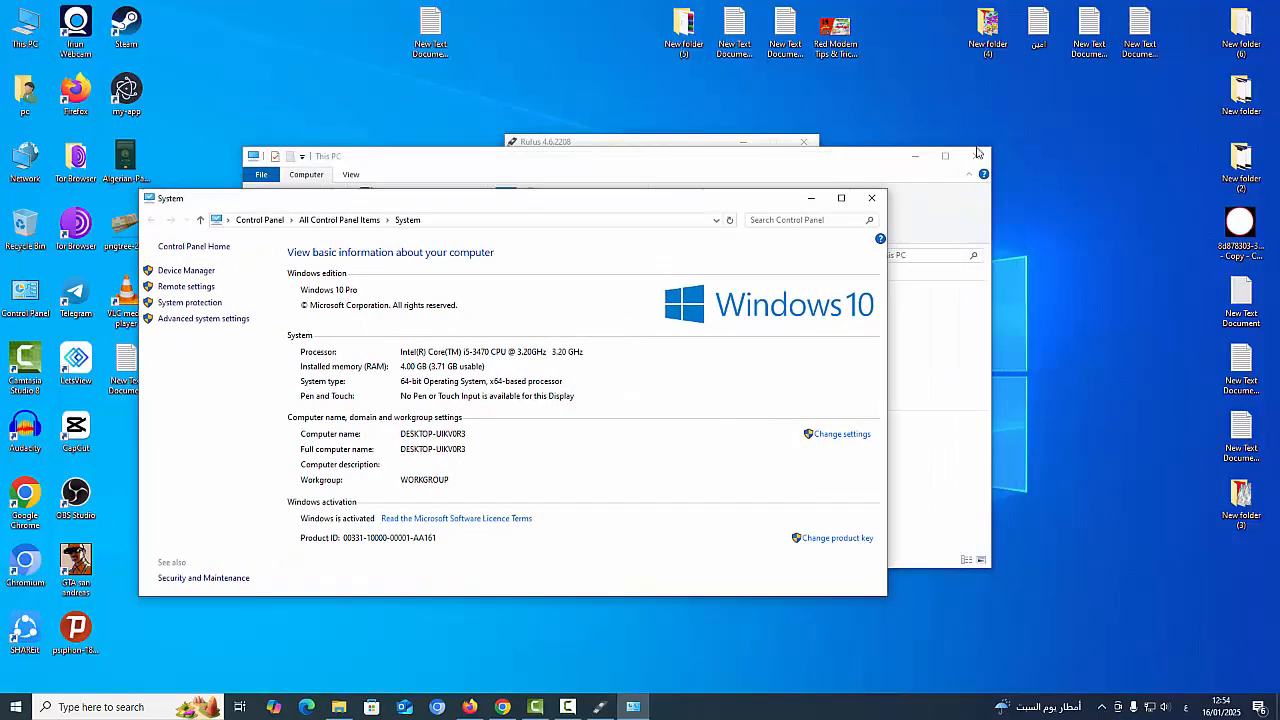
pyautogui.click(978, 154)
pyautogui.moveTo(703, 140); pyautogui.dragTo(939, 88)
pyautogui.moveTo(597, 191); pyautogui.dragTo(544, 112)
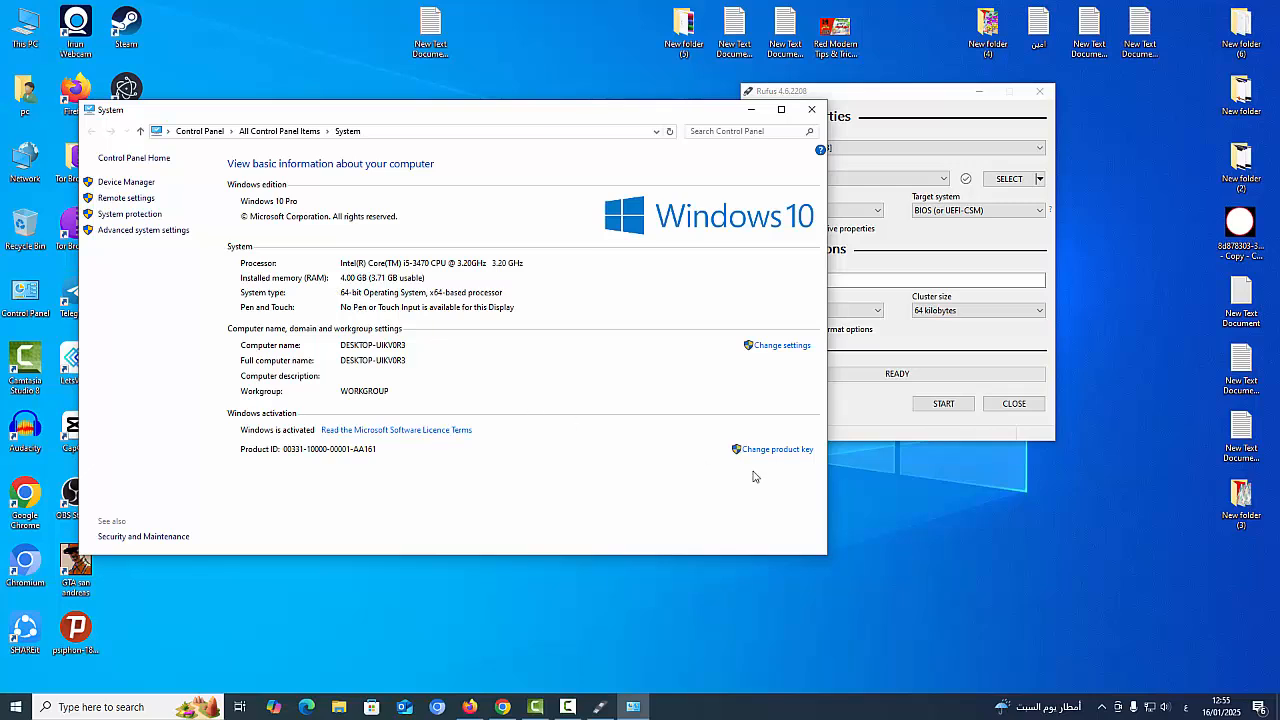
# Start writing FreeDOS to the 64 GB D: drive, confirming that all its data will be destroyed
pyautogui.click(752, 109)
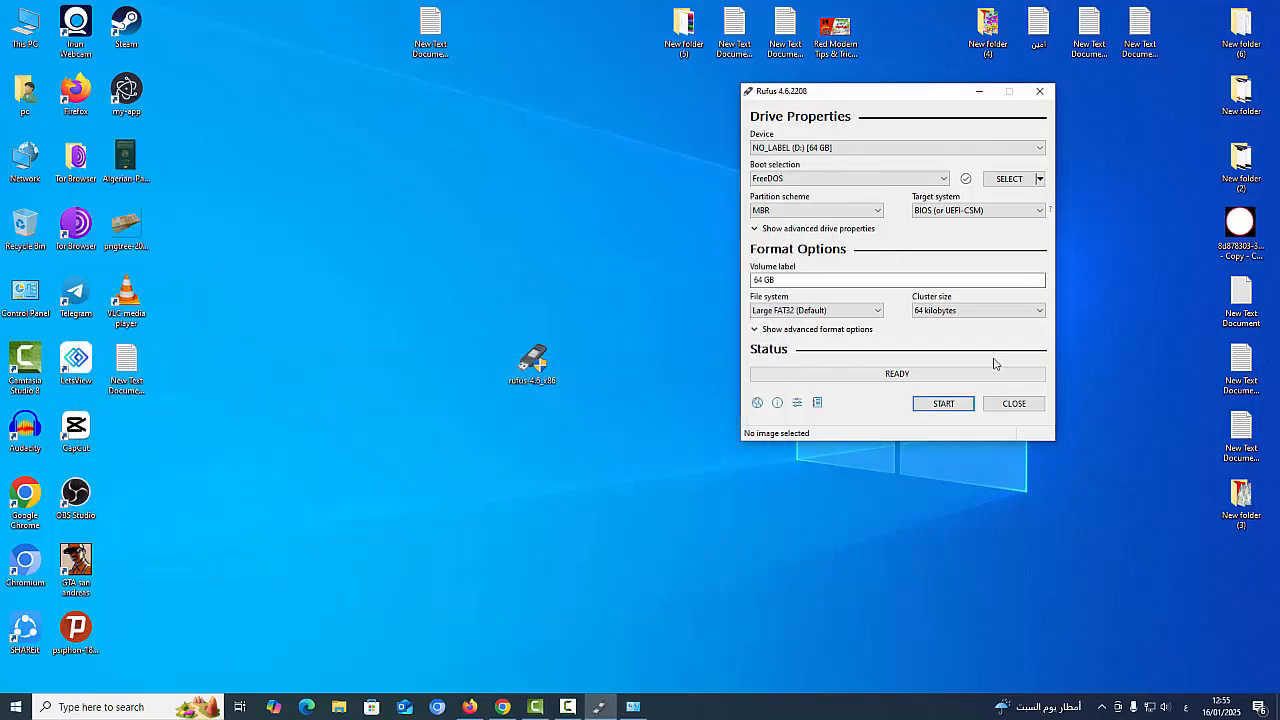
pyautogui.moveTo(849, 100); pyautogui.dragTo(689, 169)
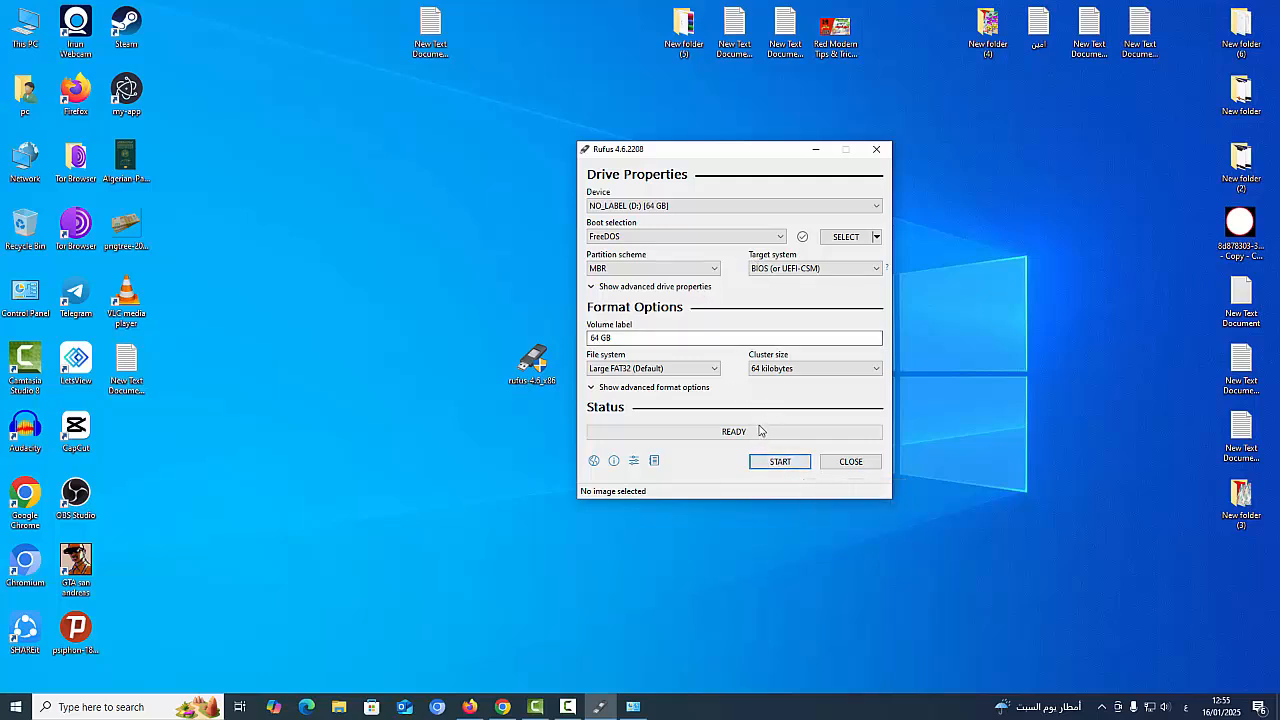
pyautogui.click(771, 462)
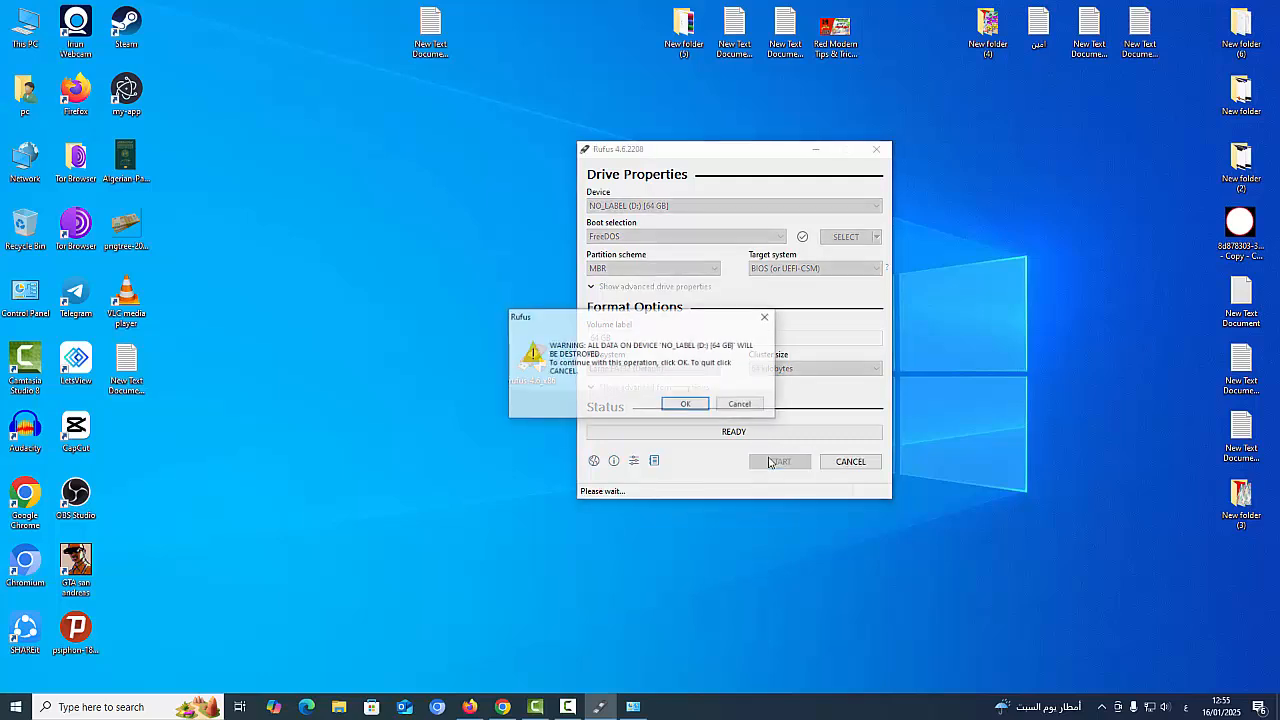
pyautogui.click(685, 405)
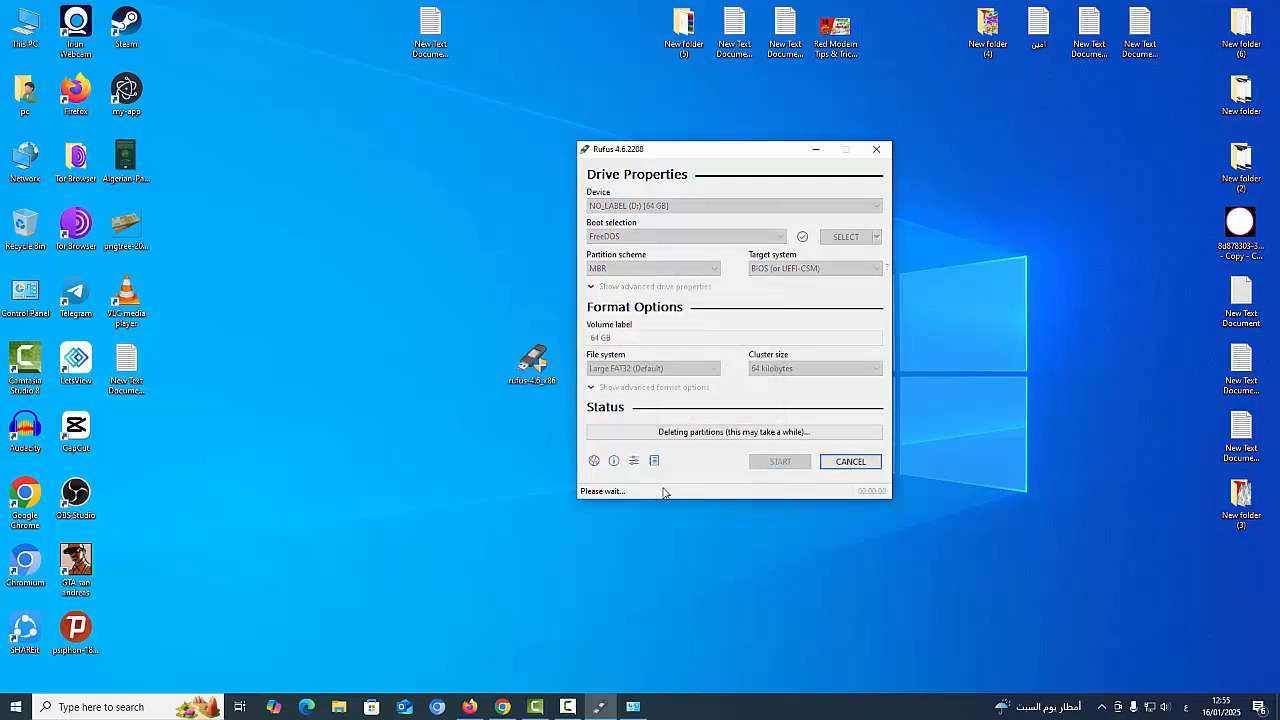